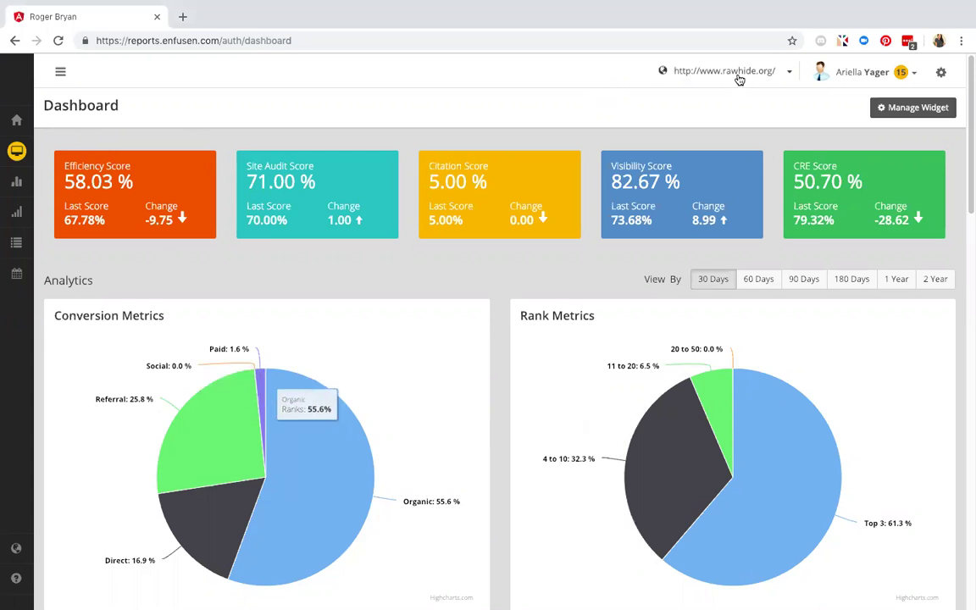
# Open the analytics conversion report and its Conversion URLs settings to review the landing page and thank-you page lists.
pyautogui.moveTo(19, 184)
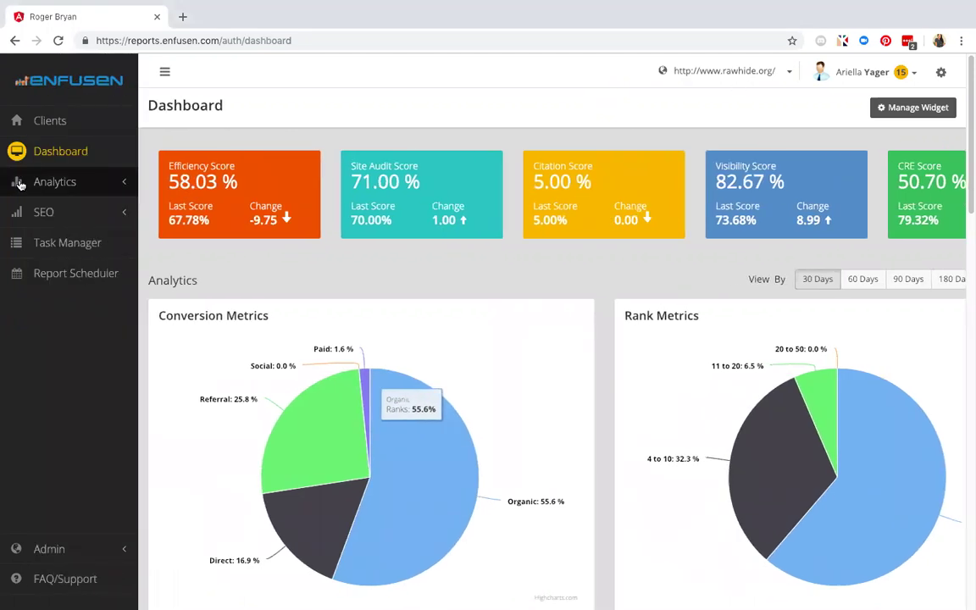
pyautogui.click(20, 183)
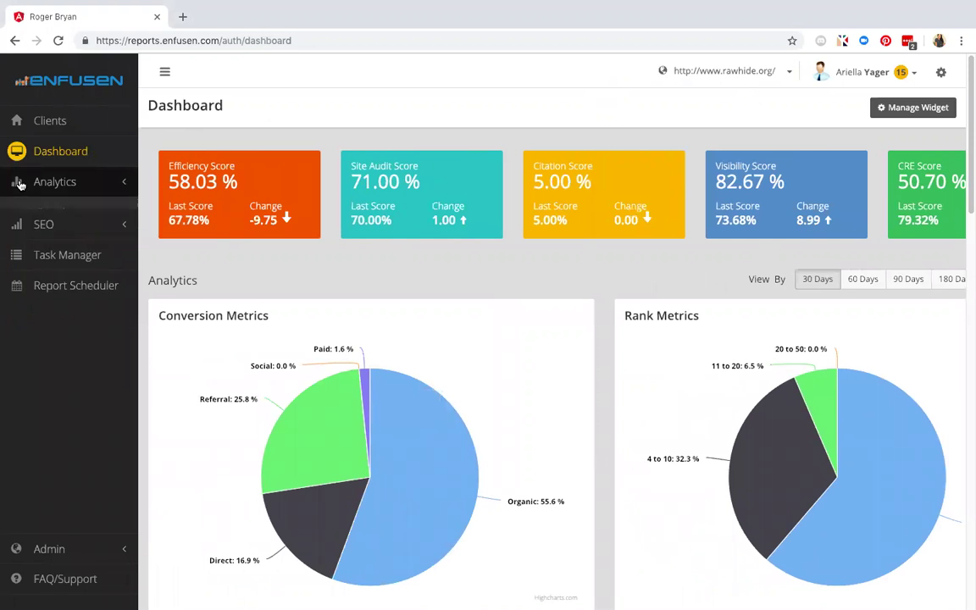
pyautogui.click(34, 258)
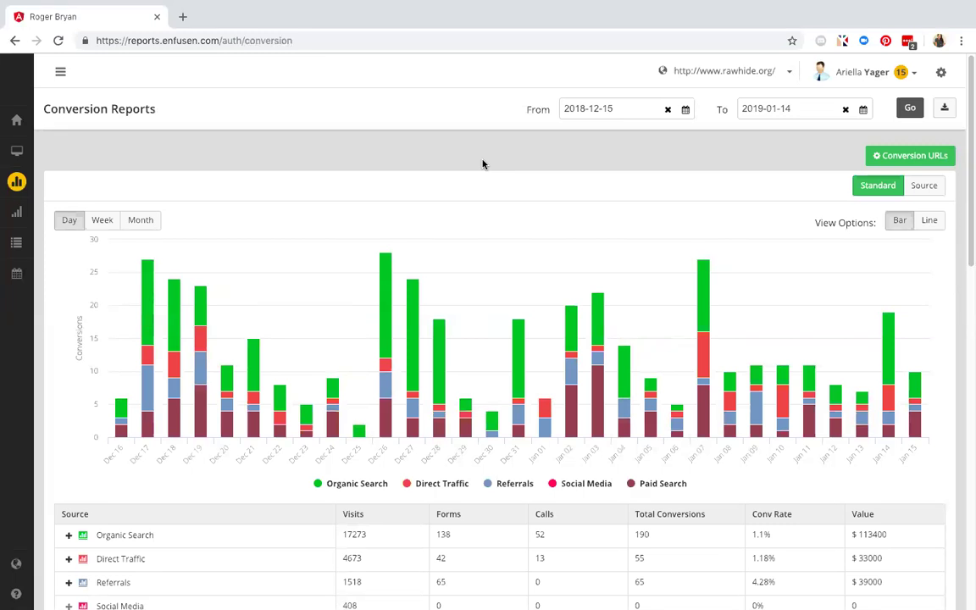
pyautogui.click(883, 155)
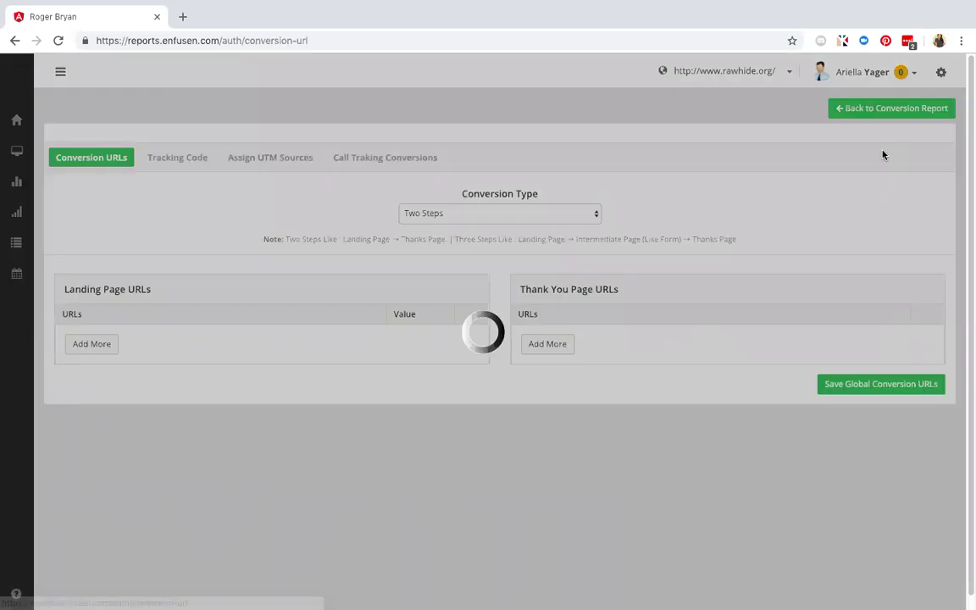
pyautogui.scroll(-2, 606, 236)
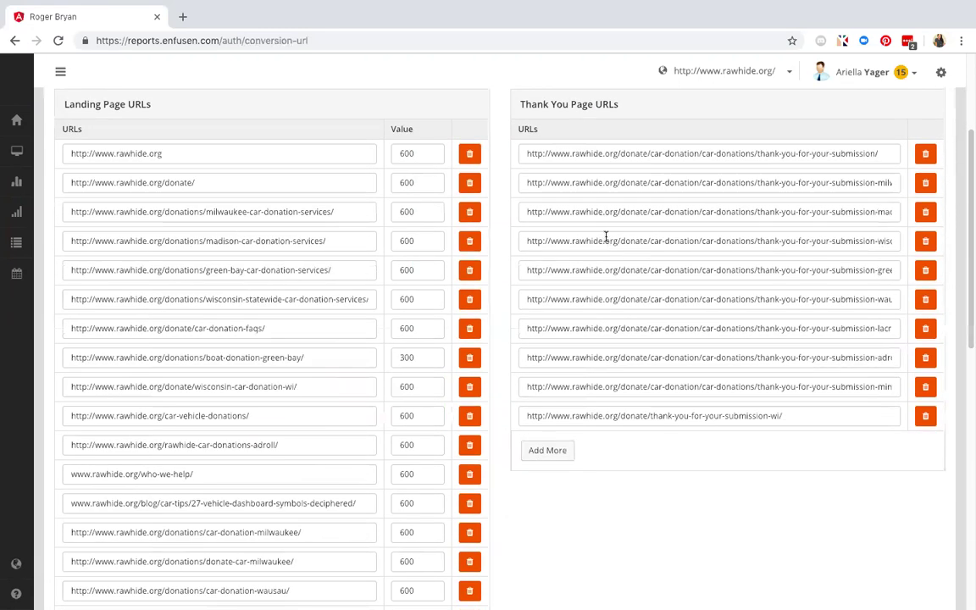
pyautogui.scroll(2, 606, 236)
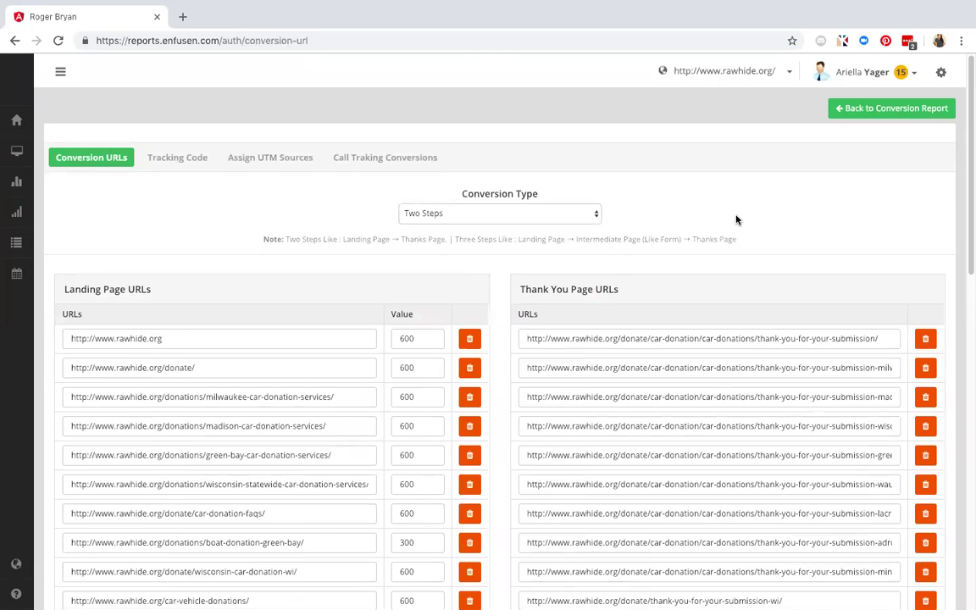
# Open the conversion tracking code for the Rawhide Boys Ranch site and look through the whole script.
pyautogui.click(167, 160)
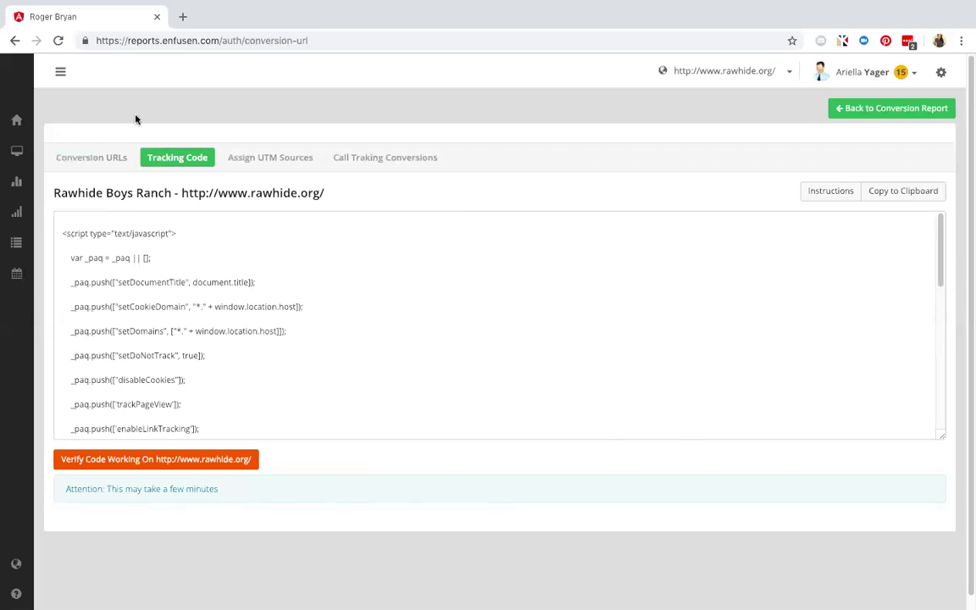
pyautogui.scroll(-3, 118, 261)
pyautogui.scroll(-2, 118, 262)
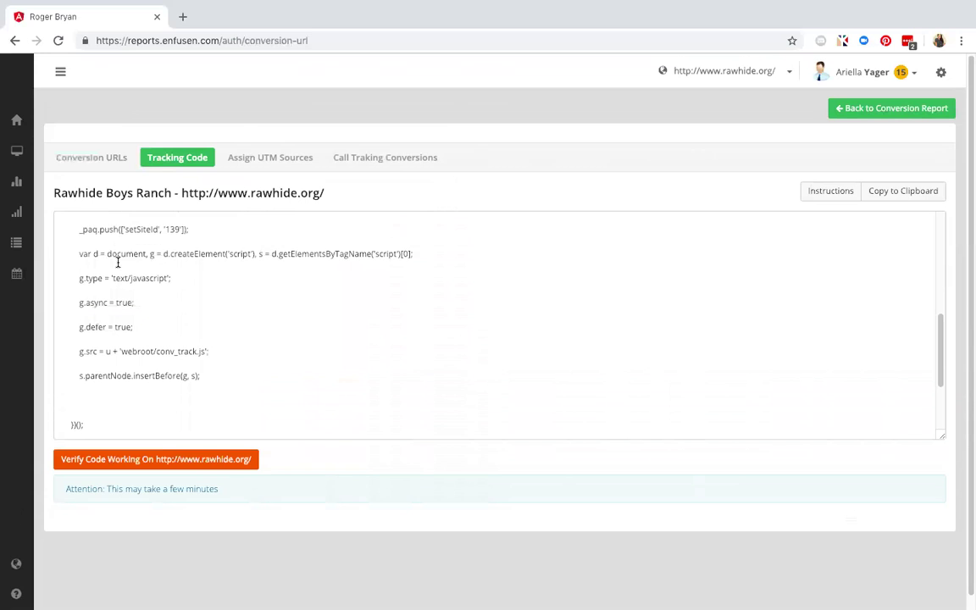
pyautogui.scroll(5, 118, 262)
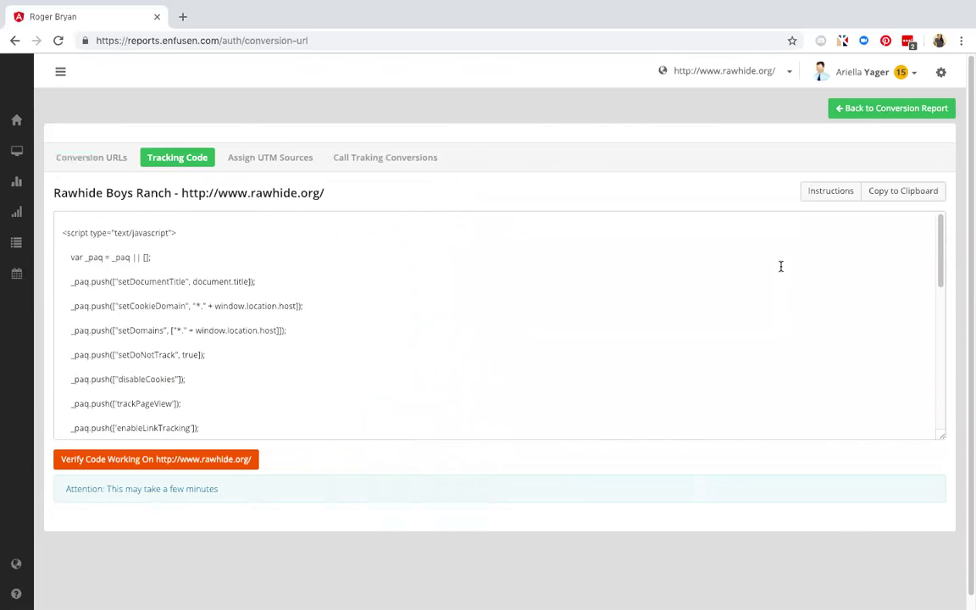
# Read the tracking code installation instructions for direct, Google Tag Manager and WordPress setups, and close them.
pyautogui.click(828, 196)
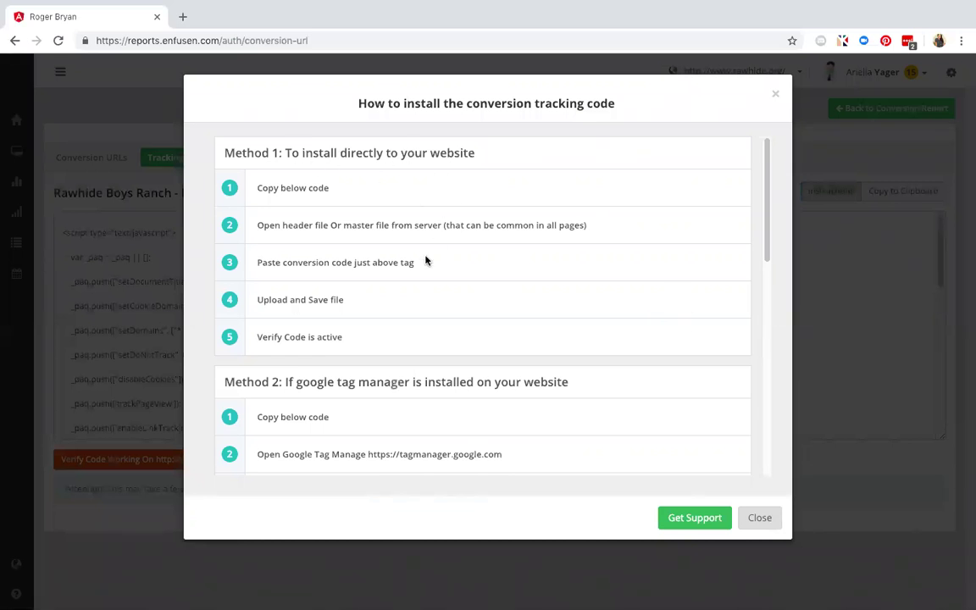
pyautogui.scroll(-3, 421, 277)
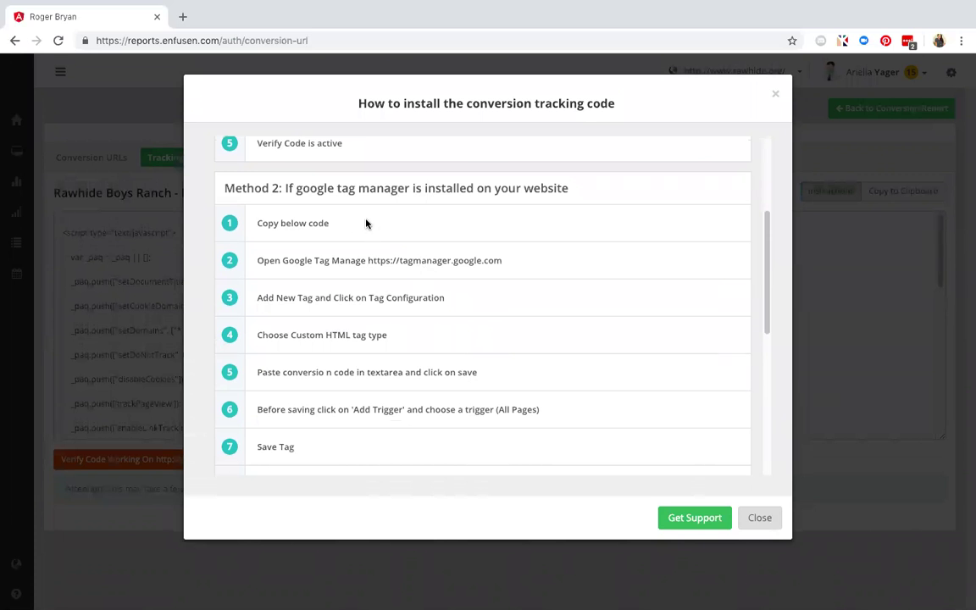
pyautogui.scroll(-5, 454, 372)
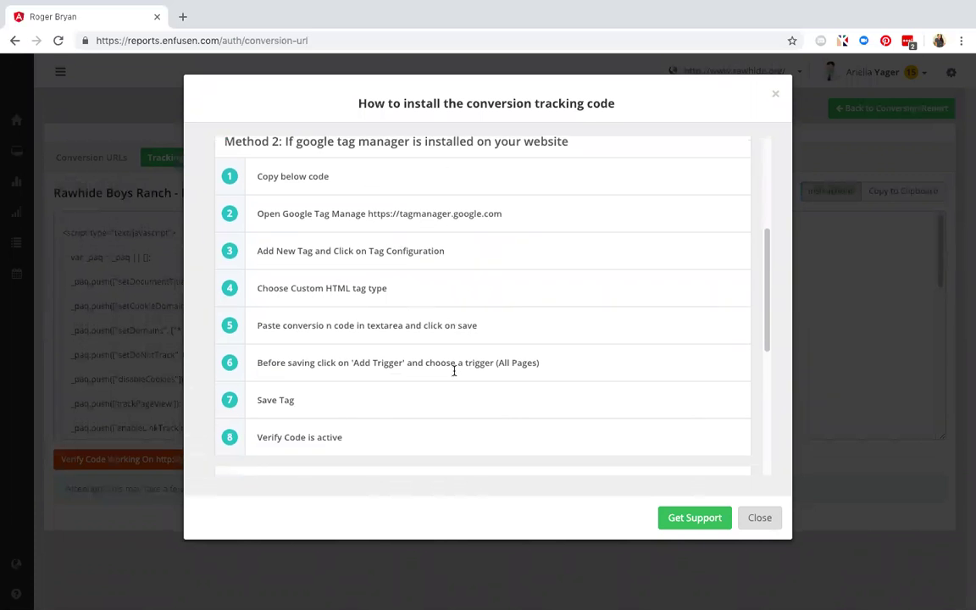
pyautogui.scroll(-1, 454, 374)
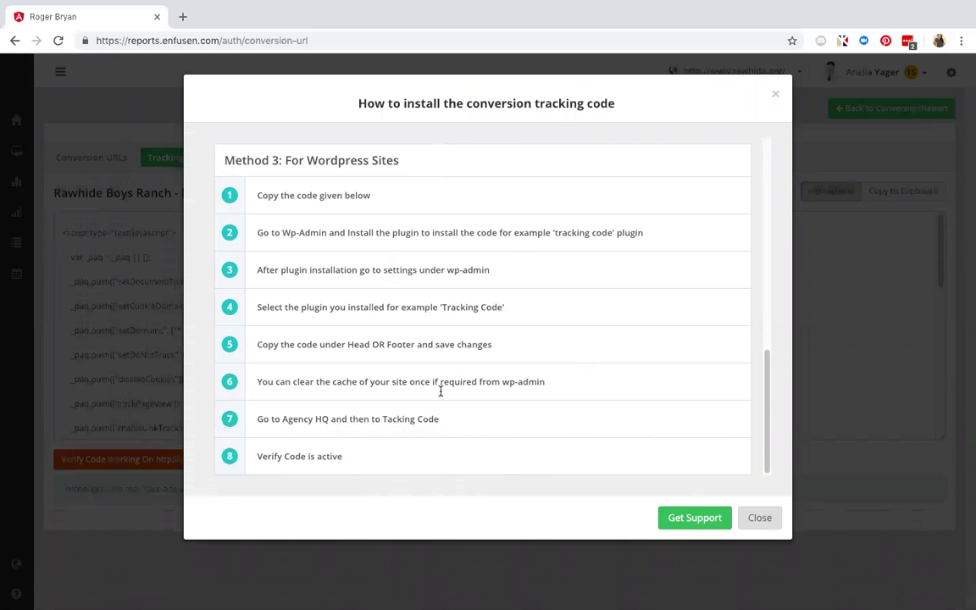
pyautogui.scroll(5, 474, 364)
pyautogui.scroll(3, 474, 363)
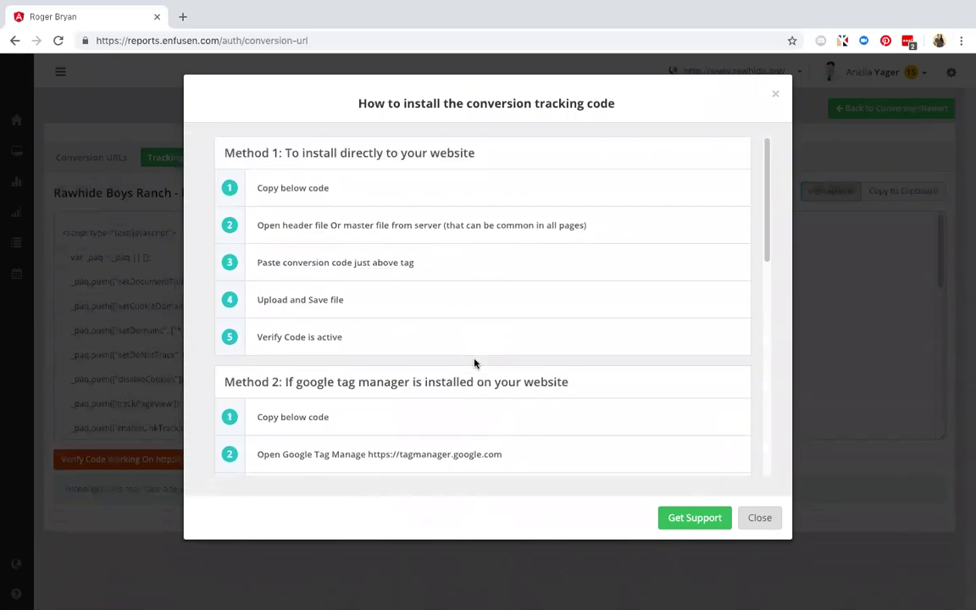
pyautogui.click(762, 518)
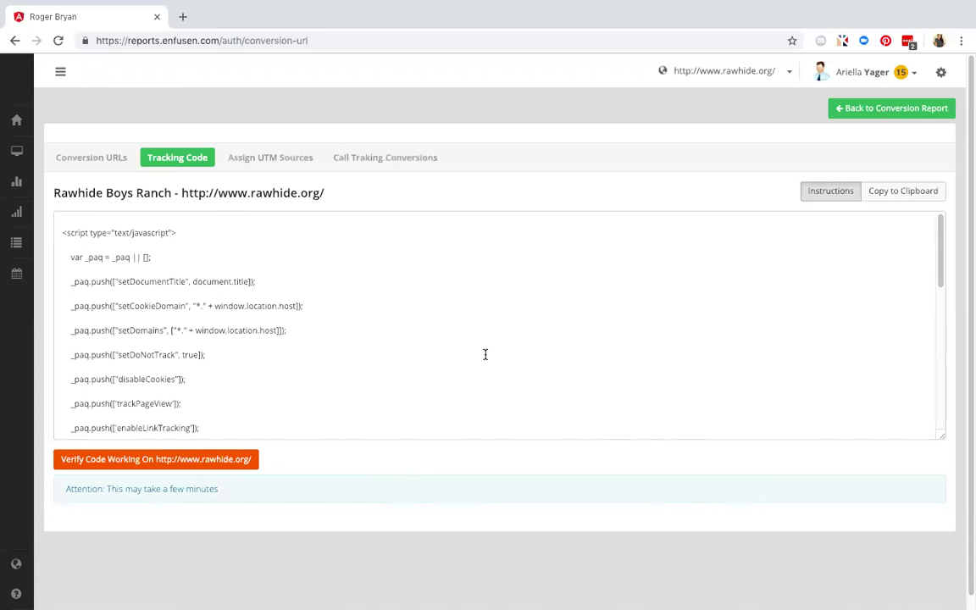
# Review the landing page URLs, their values and the thank-you page URLs, and save the global conversion URLs.
pyautogui.click(101, 164)
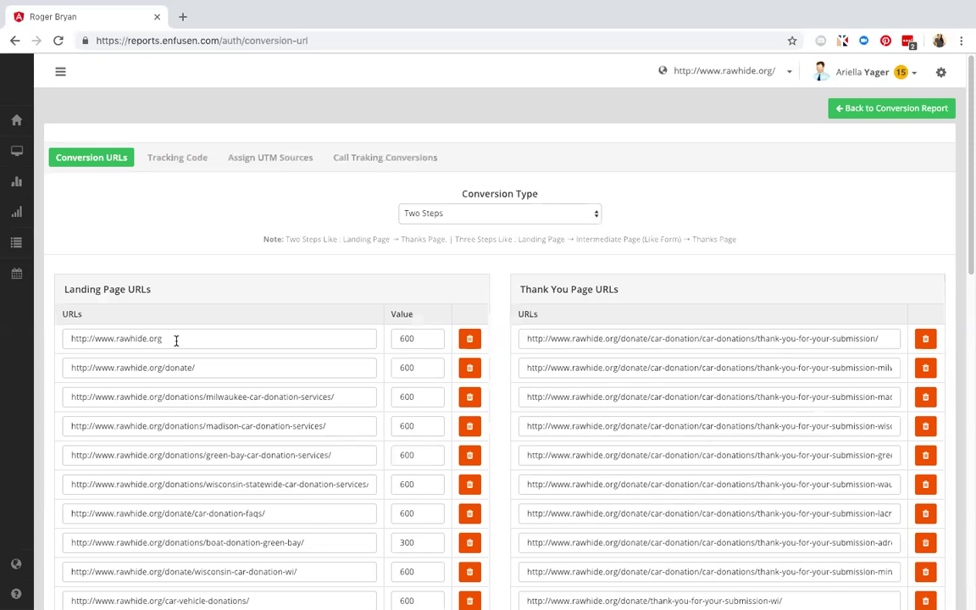
pyautogui.click(176, 340)
pyautogui.click(421, 338)
pyautogui.scroll(-1, 516, 286)
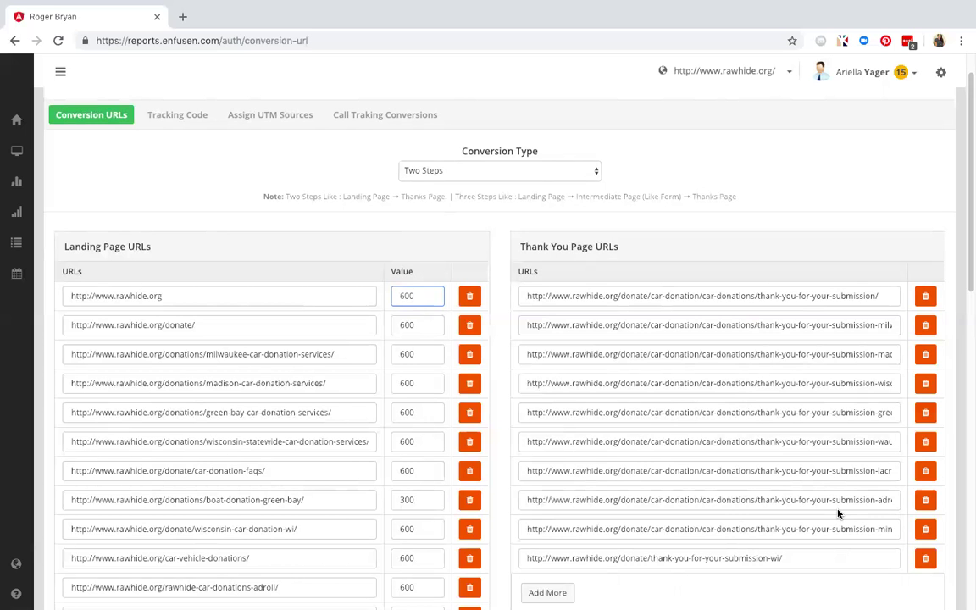
pyautogui.scroll(-5, 837, 513)
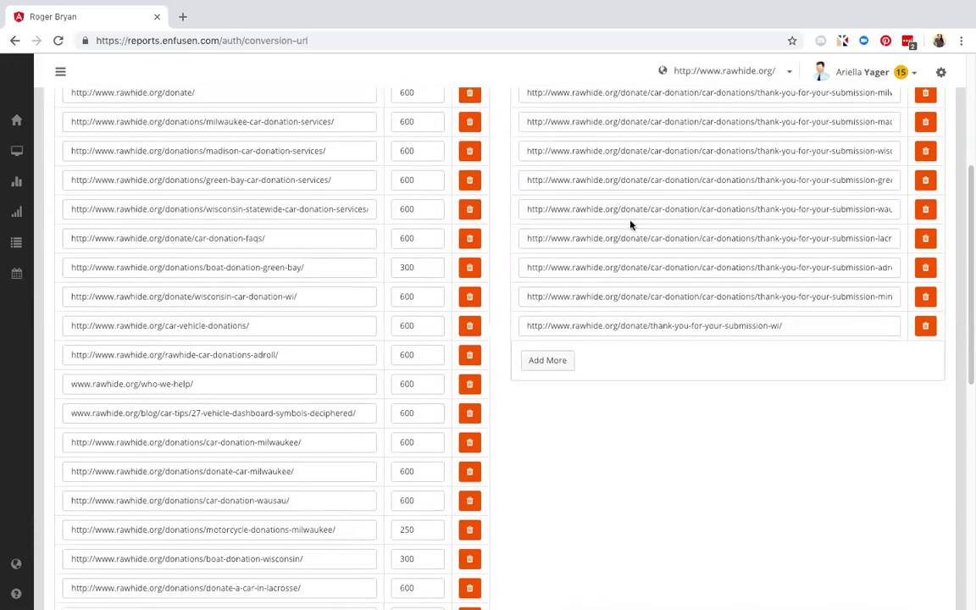
pyautogui.scroll(3, 732, 440)
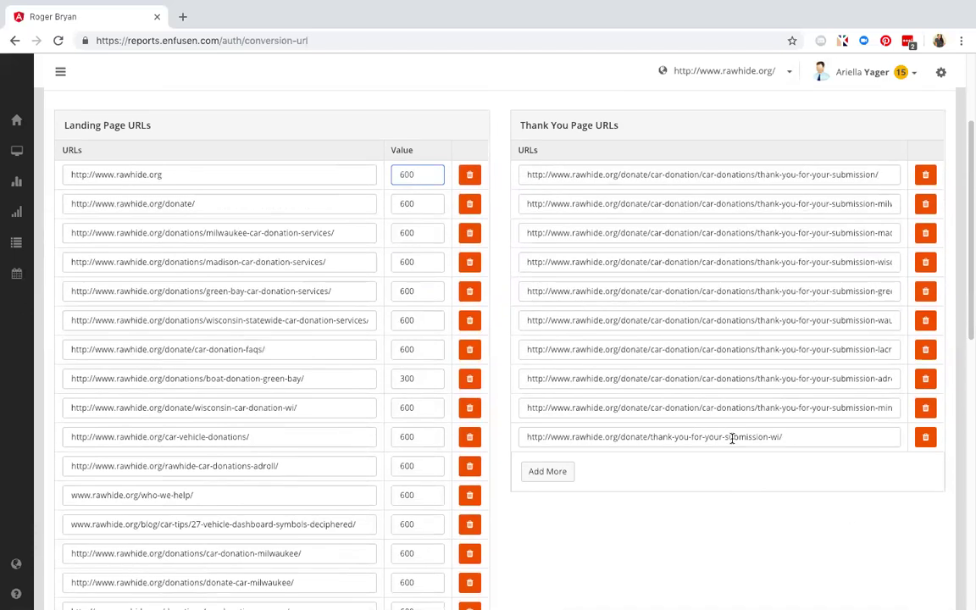
pyautogui.scroll(-10, 732, 438)
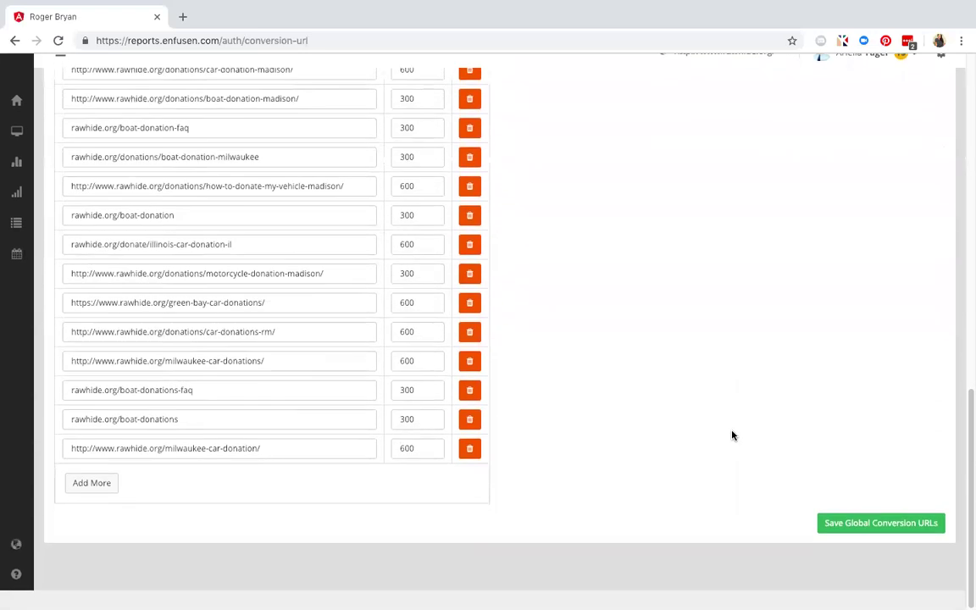
pyautogui.click(881, 546)
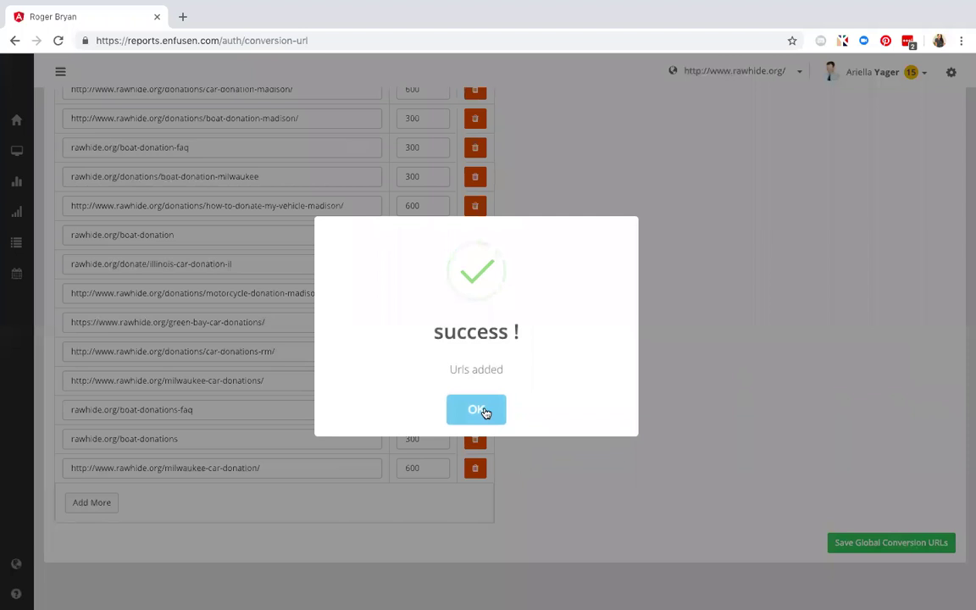
pyautogui.click(479, 410)
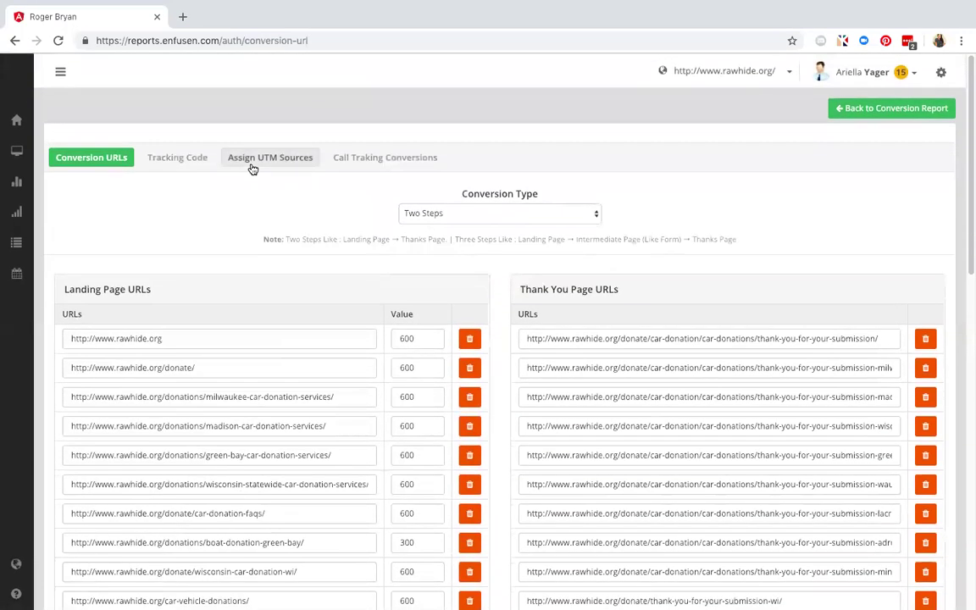
# Revisit the tracking code and conversion URL settings, and return to the conversion report.
pyautogui.click(182, 158)
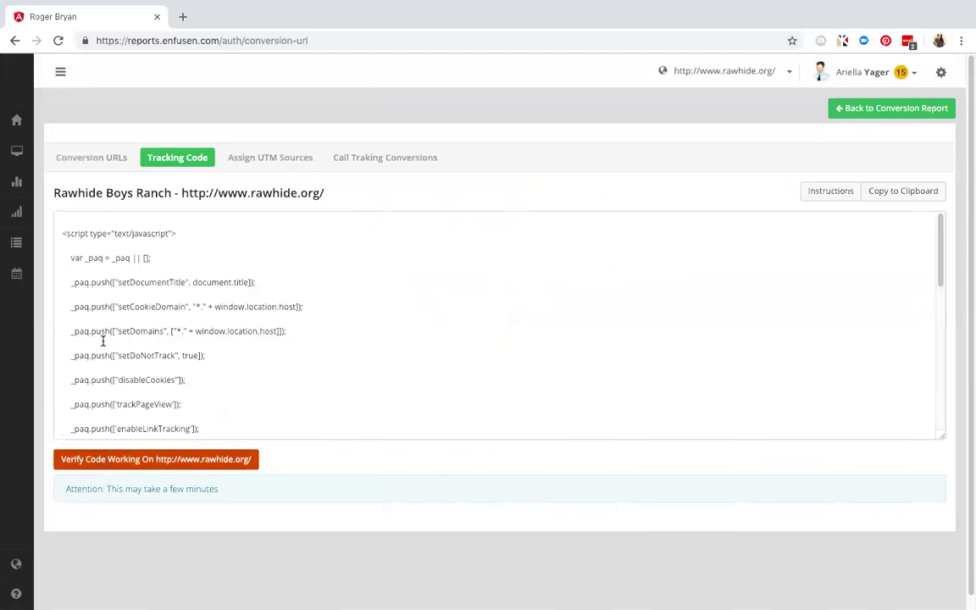
pyautogui.click(88, 160)
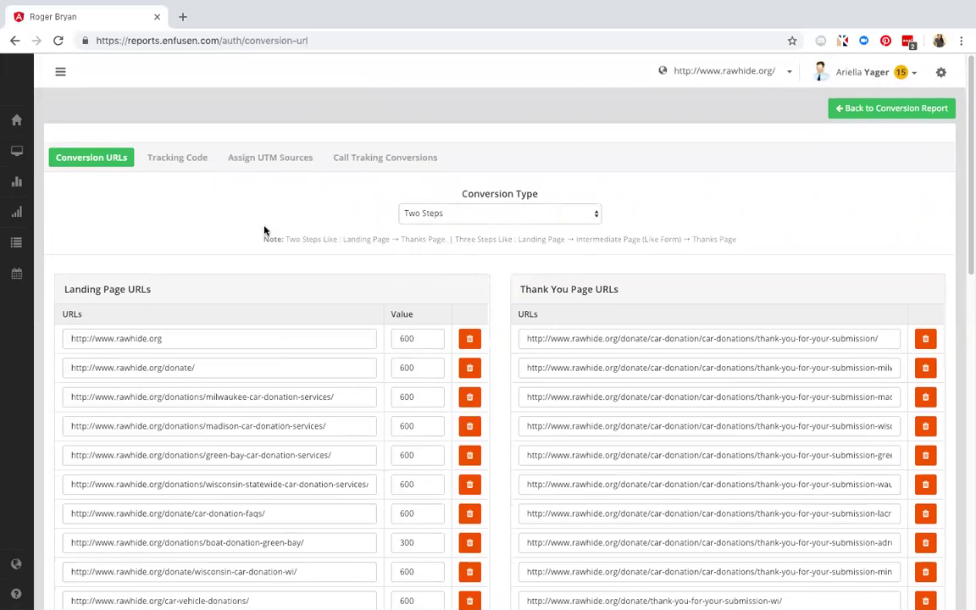
pyautogui.click(879, 109)
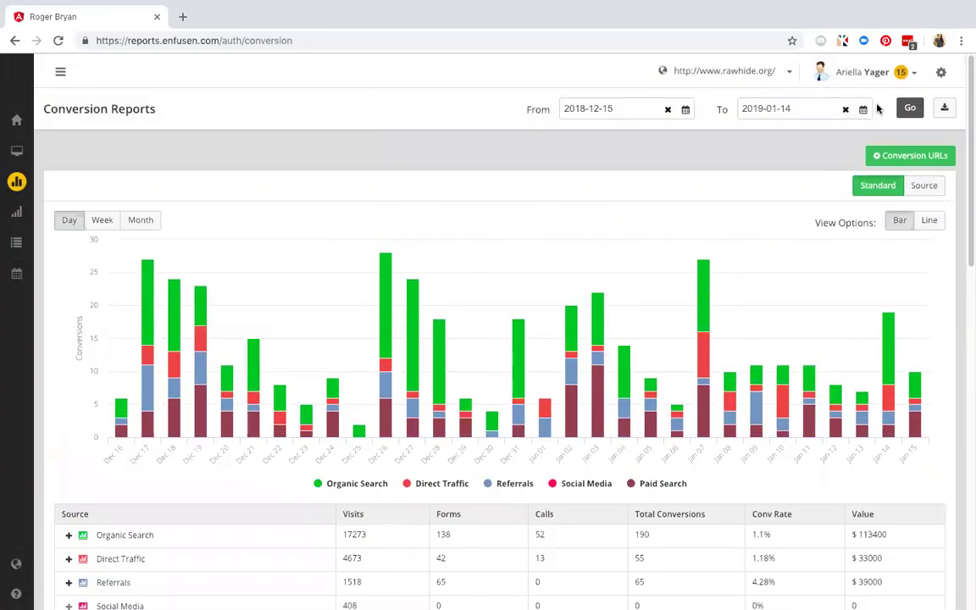
# Run the conversion report for 2018-12-01 to 2018-12-31 and group its chart by week.
pyautogui.scroll(-1, 549, 261)
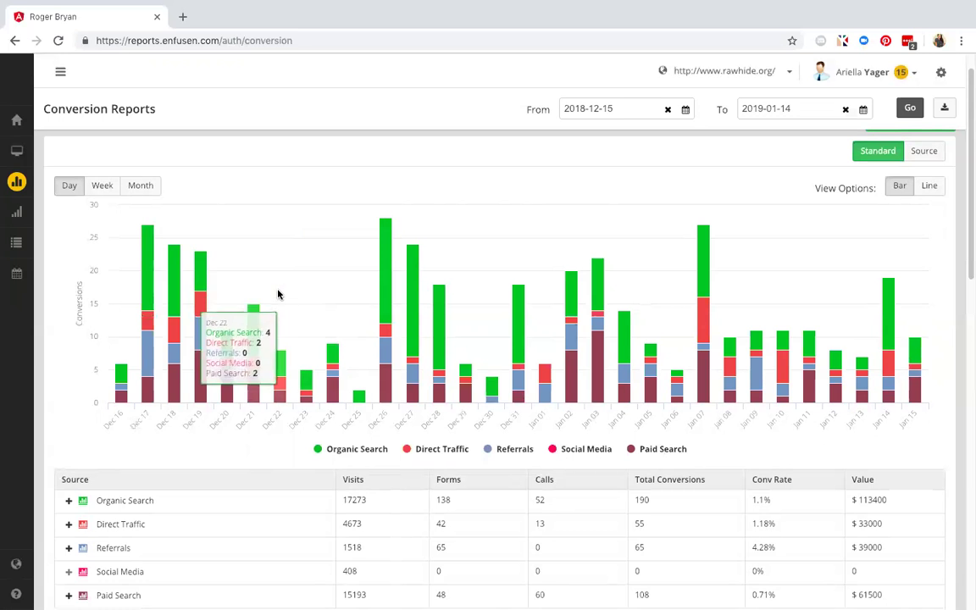
pyautogui.click(685, 117)
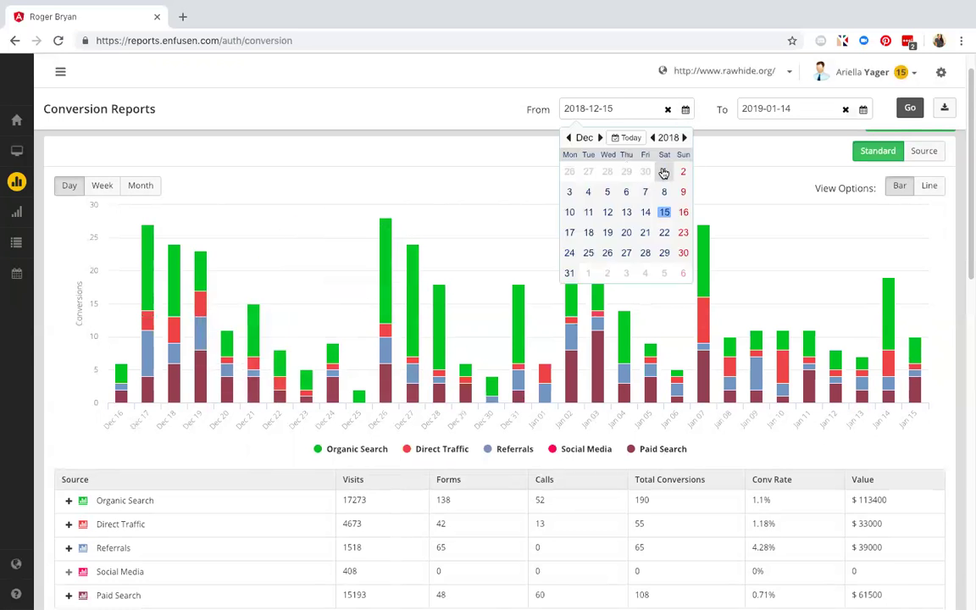
pyautogui.click(666, 172)
pyautogui.click(862, 109)
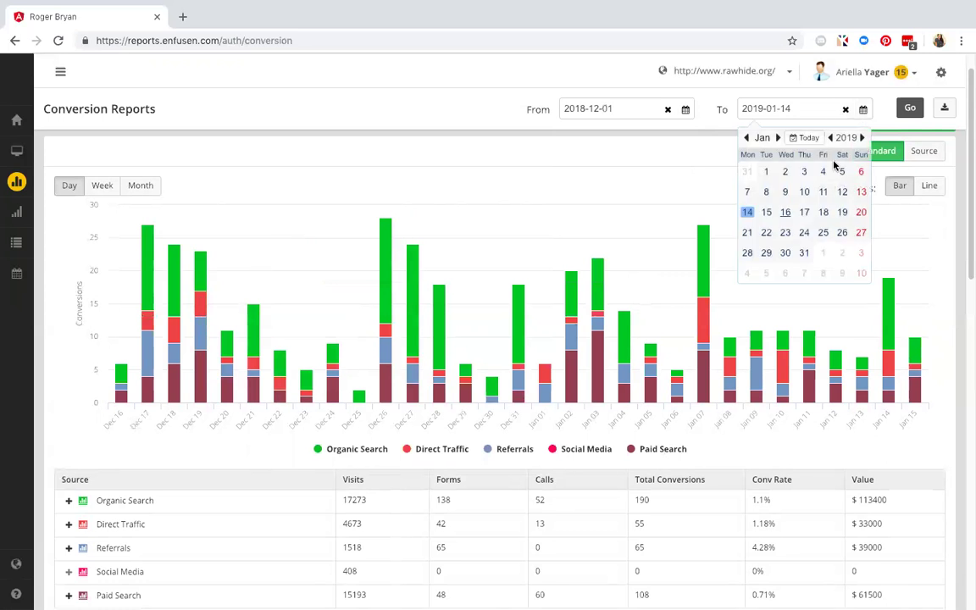
pyautogui.click(747, 138)
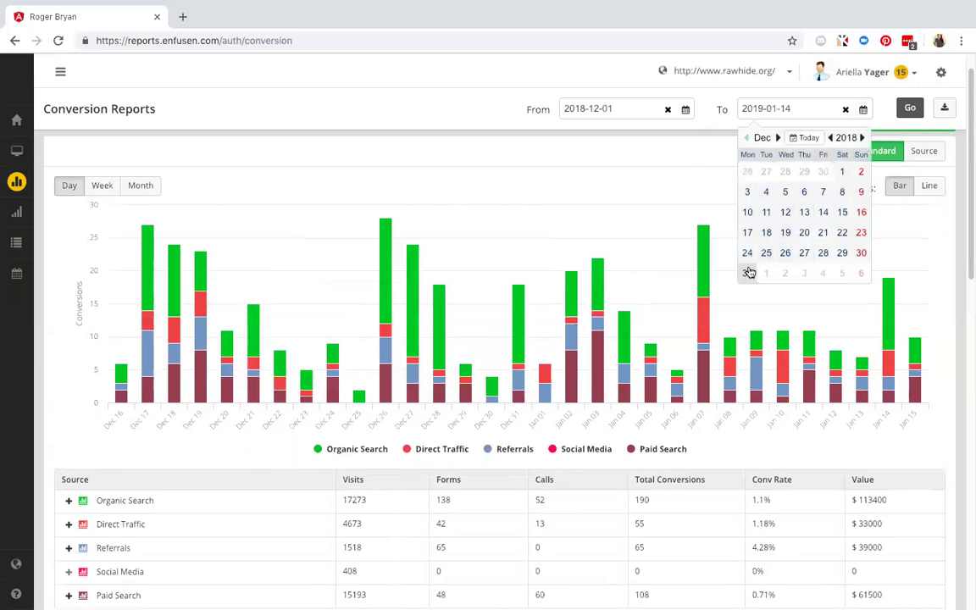
pyautogui.click(747, 272)
pyautogui.click(905, 114)
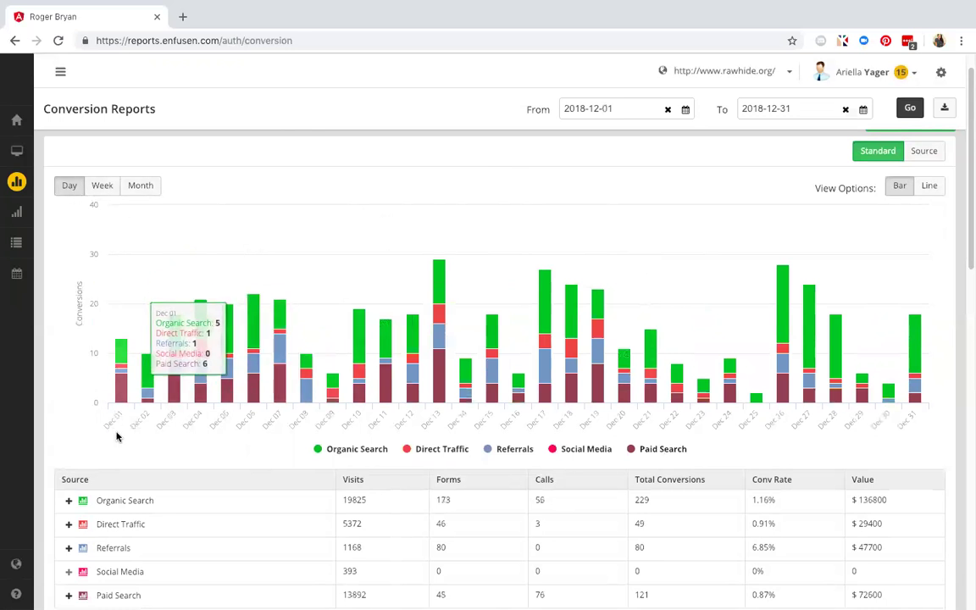
pyautogui.click(98, 186)
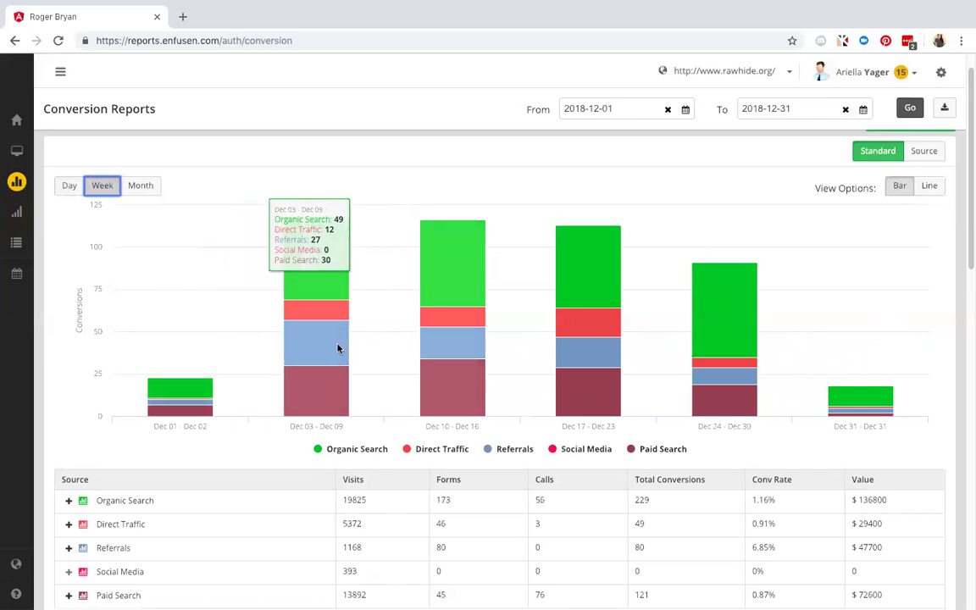
# Set the report's start date to 2018-11-01, reload the data and group the chart by month.
pyautogui.click(686, 108)
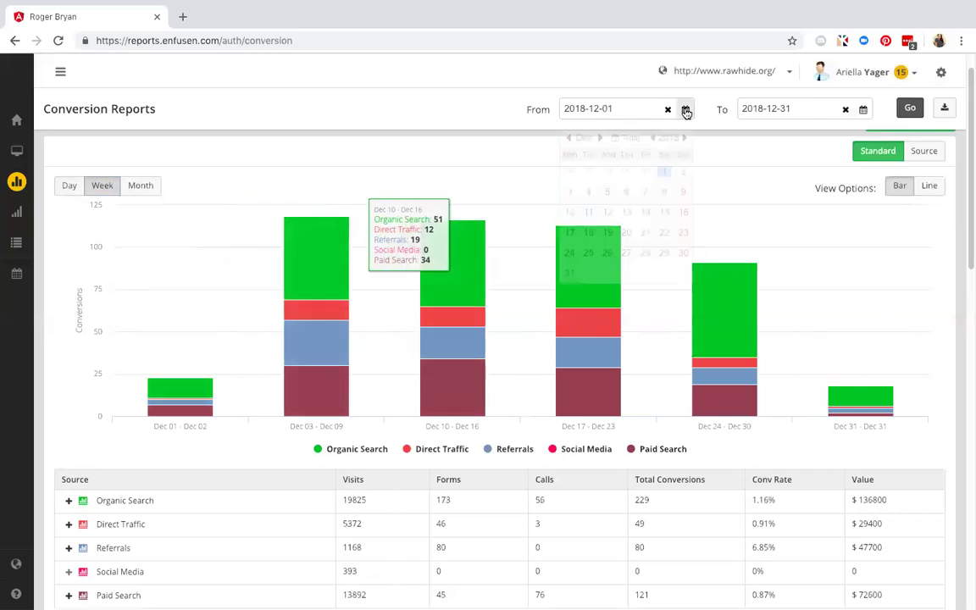
pyautogui.click(569, 138)
pyautogui.click(626, 172)
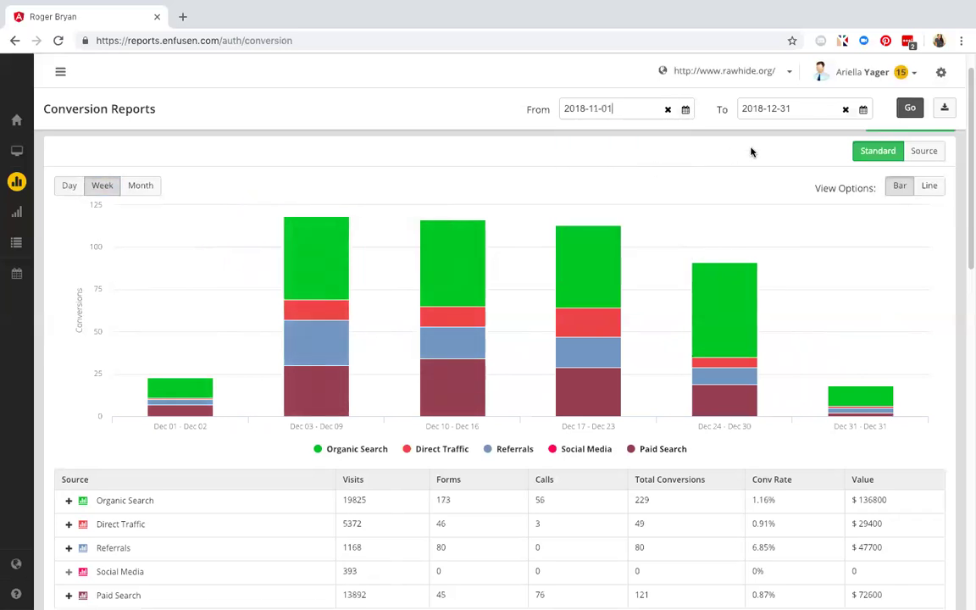
pyautogui.click(910, 109)
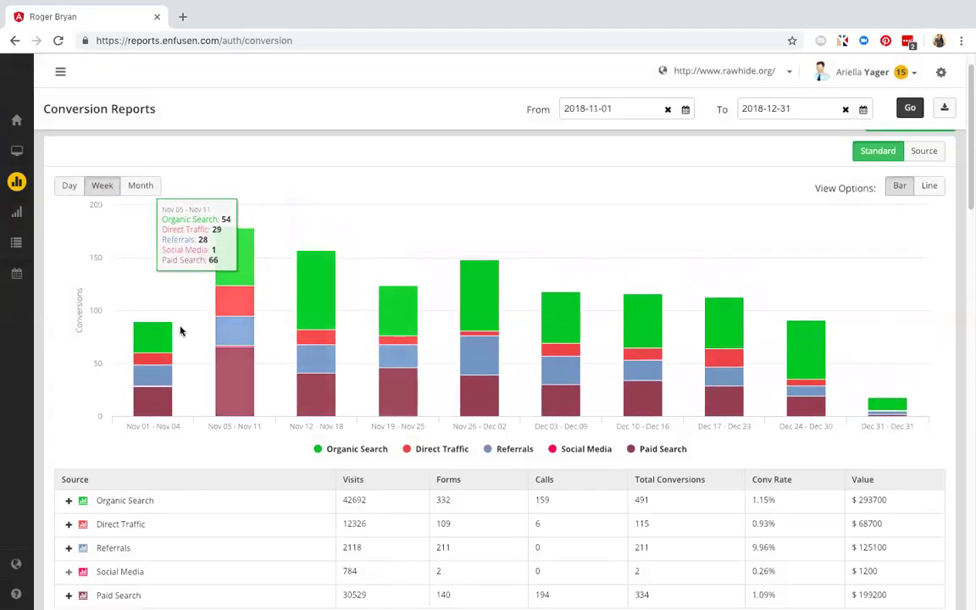
pyautogui.click(137, 188)
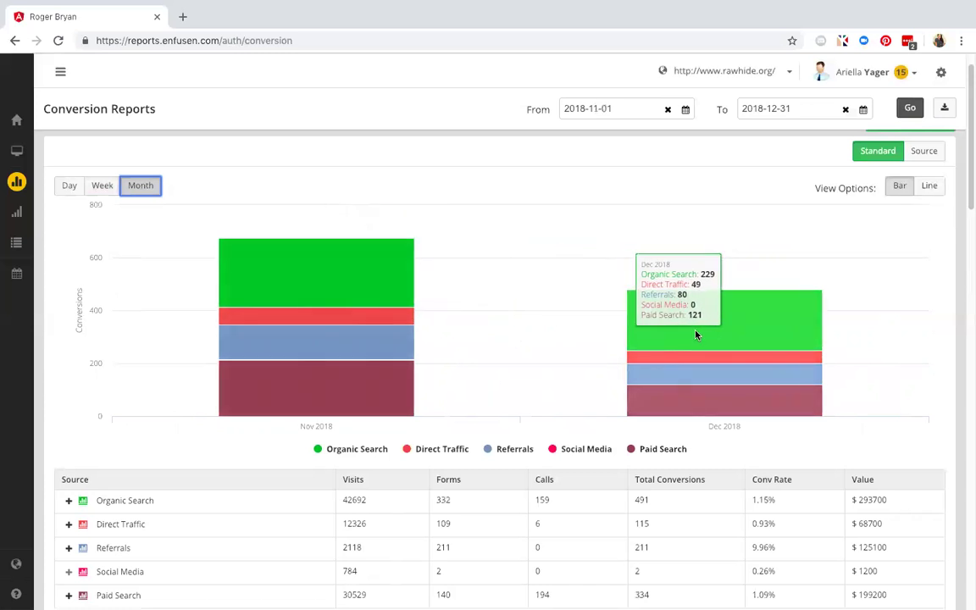
# Show the conversion chart as a line graph grouped by day, and examine each channel's figures in the Source view.
pyautogui.click(929, 185)
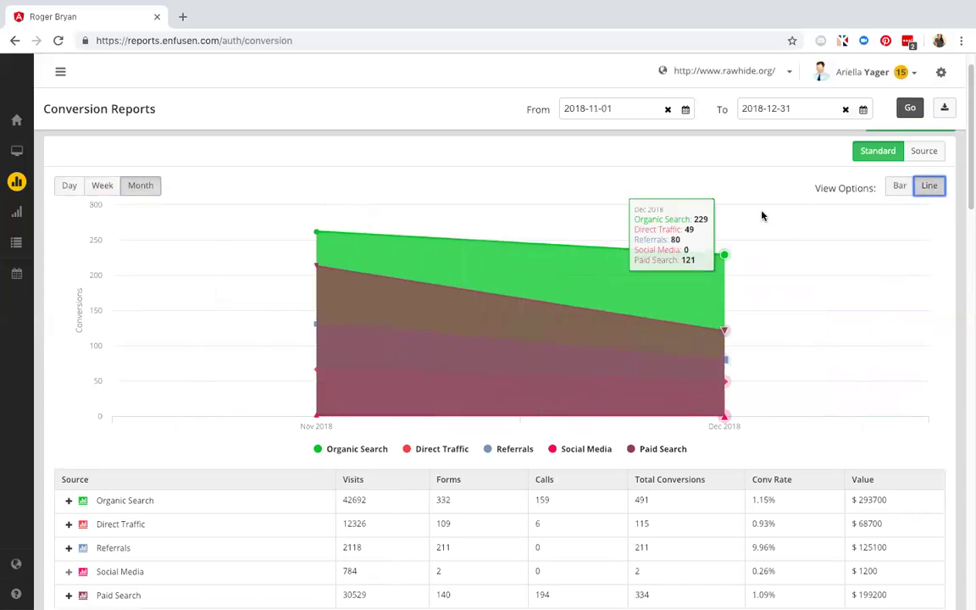
pyautogui.click(69, 186)
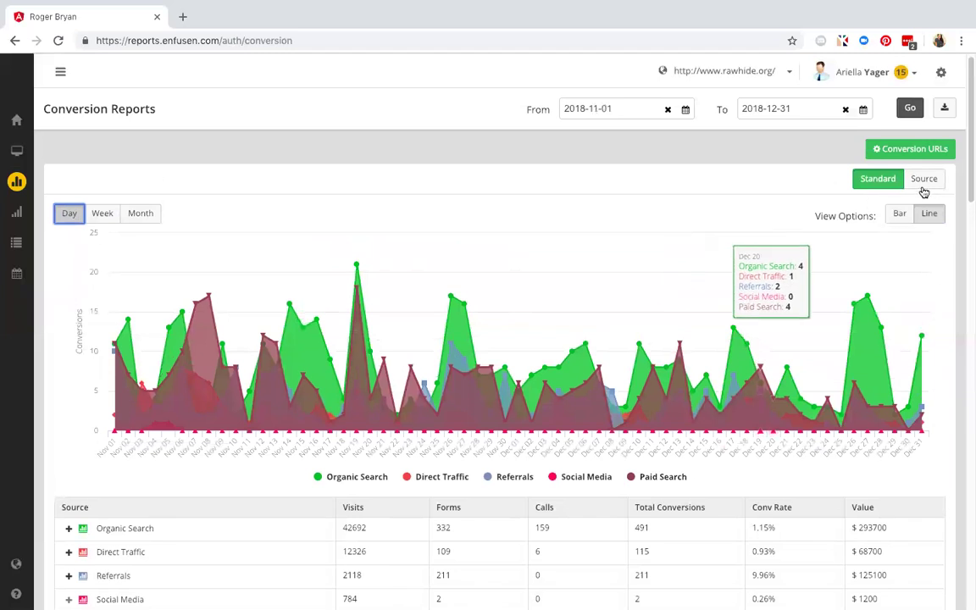
pyautogui.click(921, 184)
pyautogui.moveTo(357, 427)
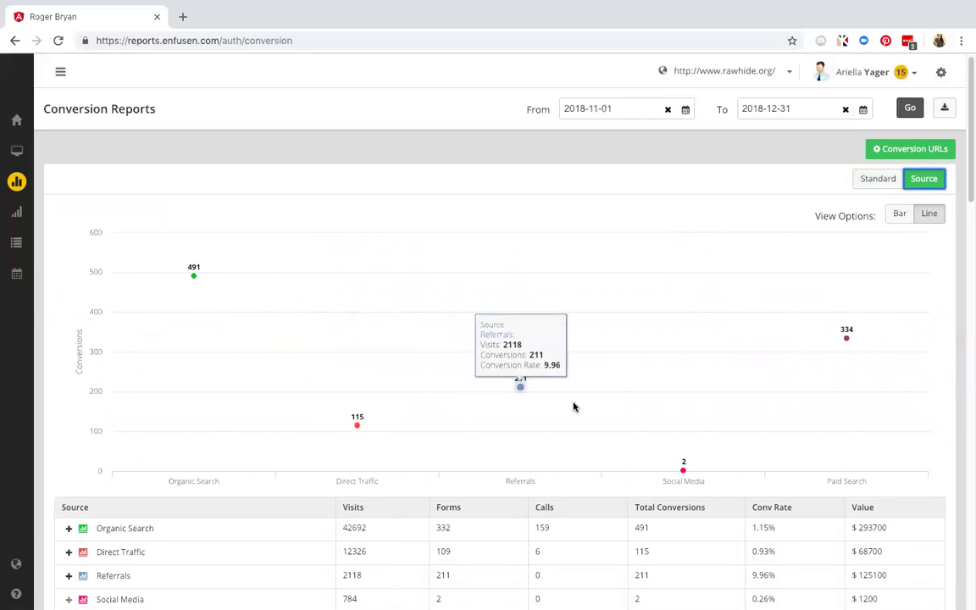
pyautogui.moveTo(666, 458)
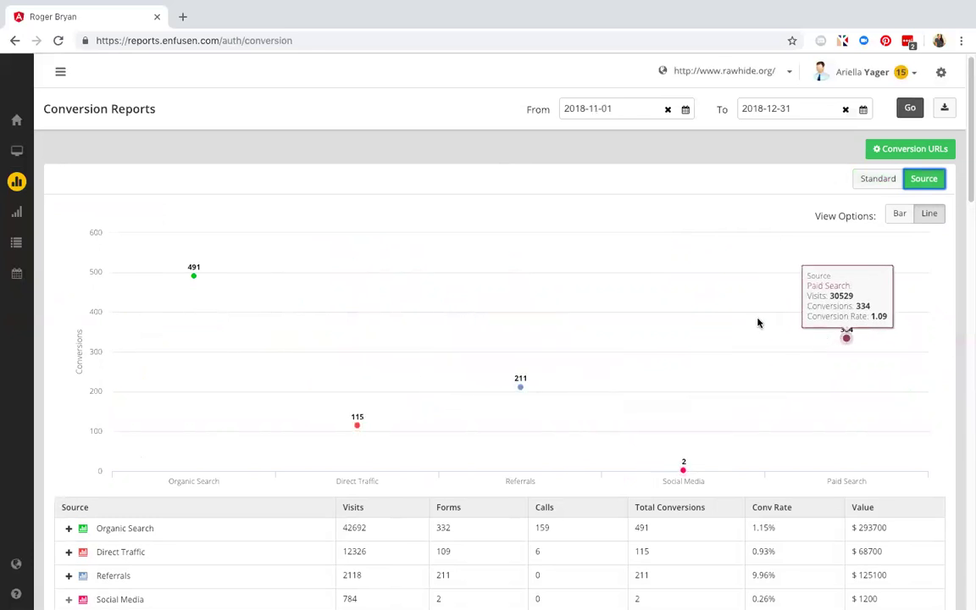
pyautogui.moveTo(191, 266)
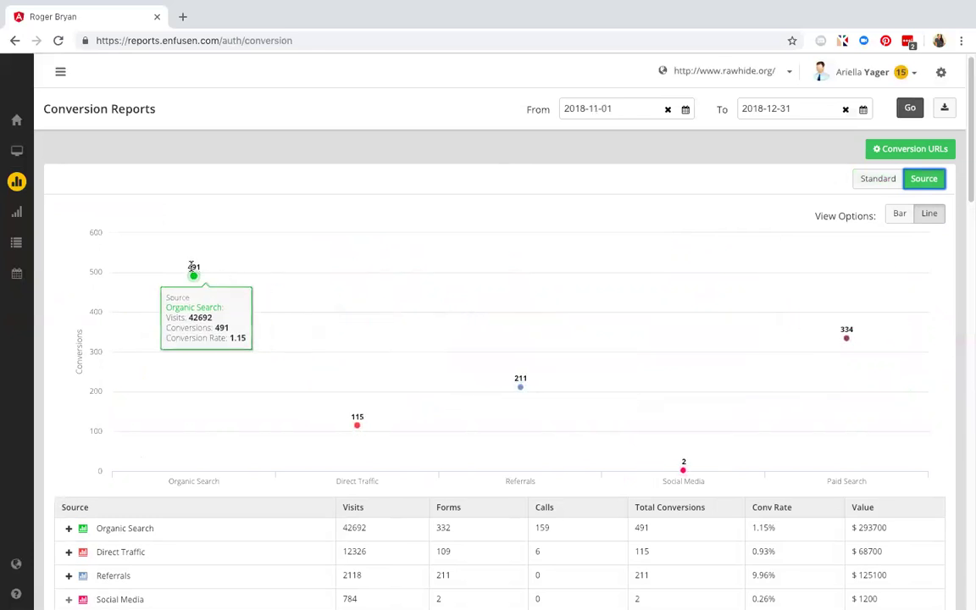
# Return to the Standard view as a bar chart and examine the traffic source and page URL tables.
pyautogui.click(878, 180)
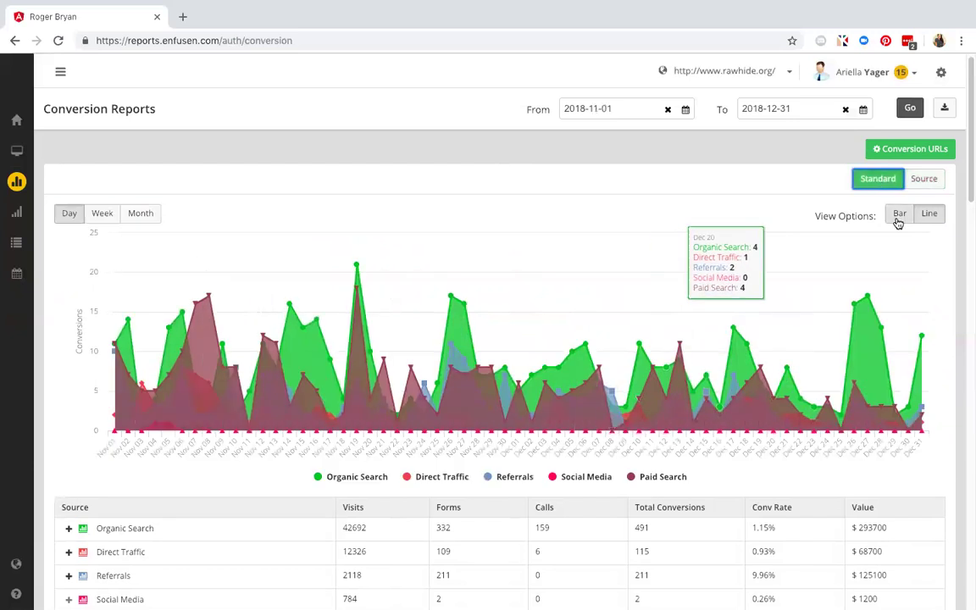
pyautogui.click(898, 216)
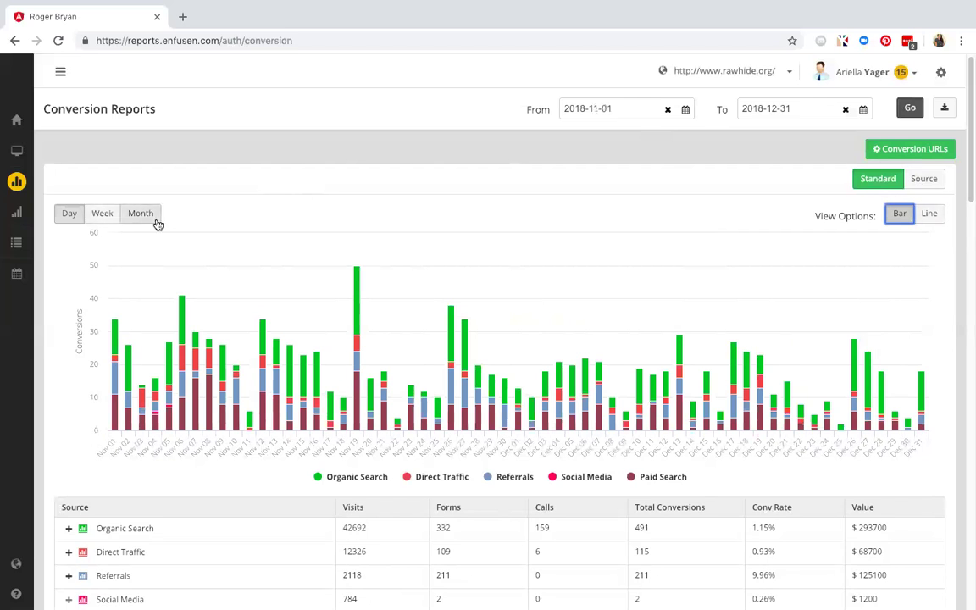
pyautogui.scroll(-3, 131, 310)
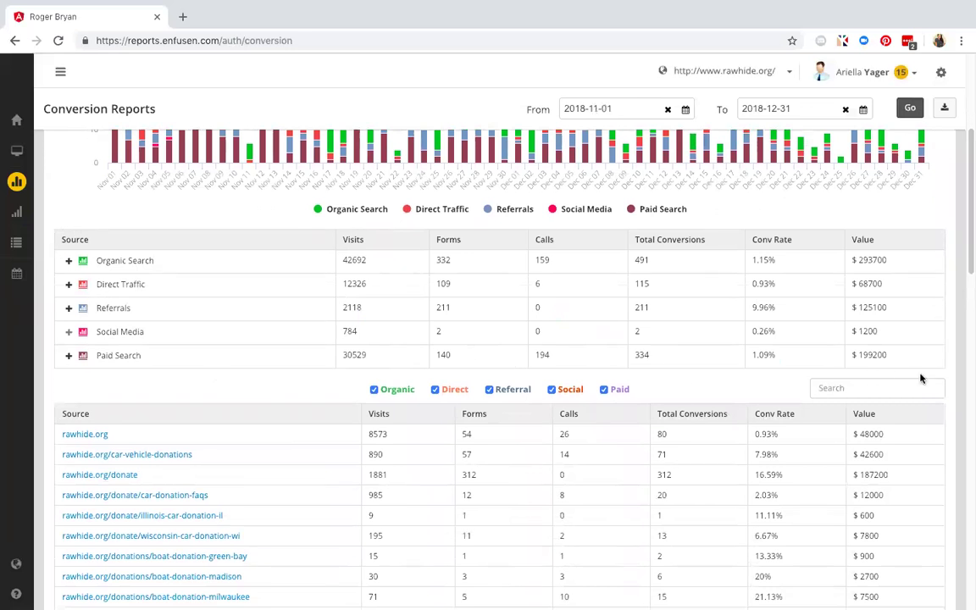
pyautogui.scroll(1, 836, 374)
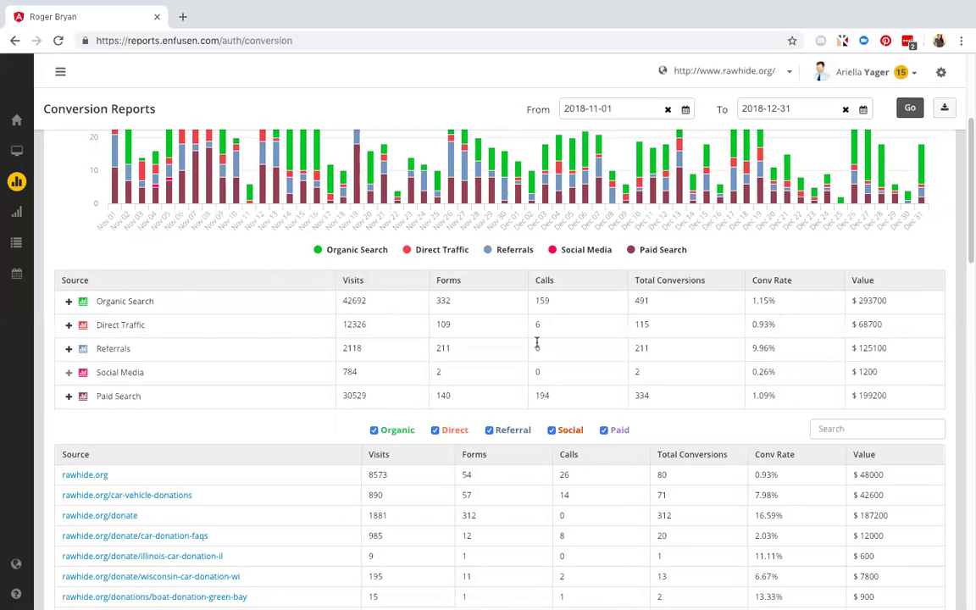
pyautogui.moveTo(25, 381)
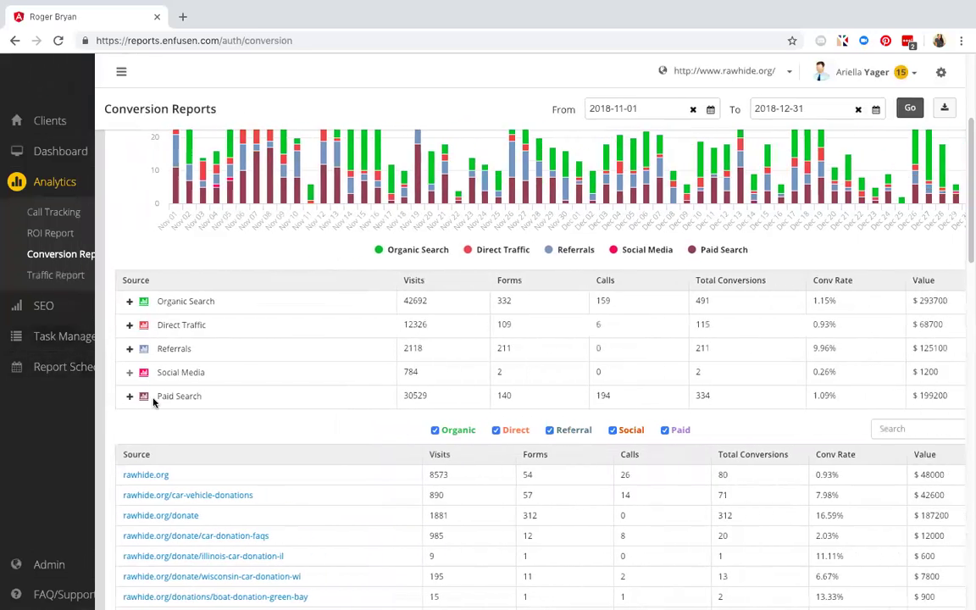
pyautogui.scroll(-3, 155, 404)
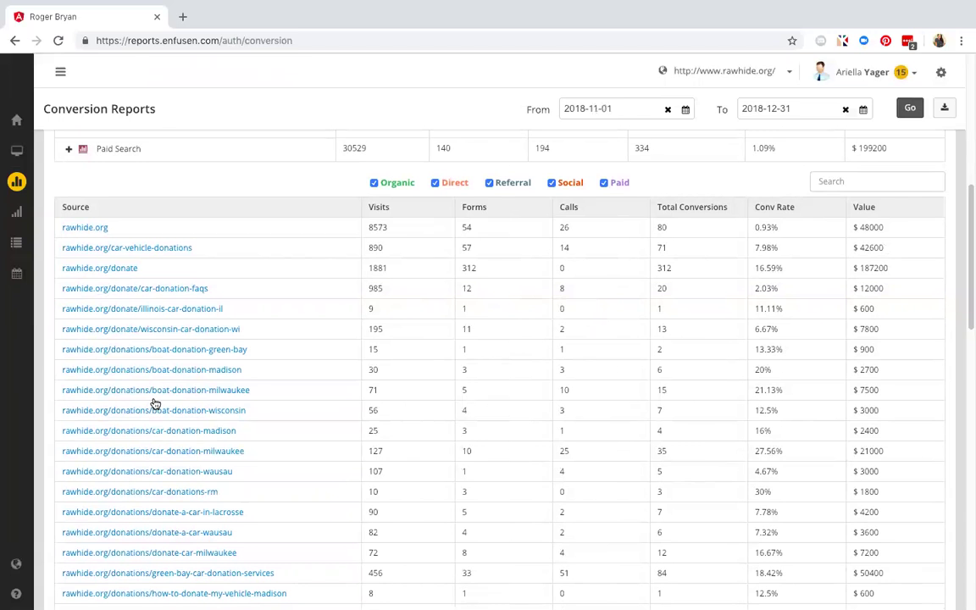
# Filter the page URL table to organic traffic only, excluding Direct, Referral, Social and Paid.
pyautogui.click(373, 183)
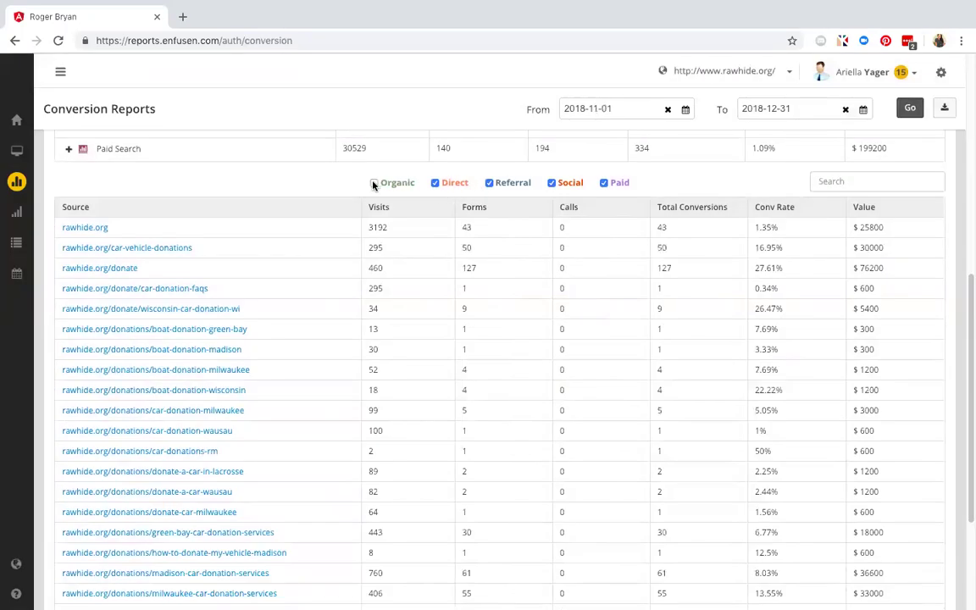
pyautogui.click(373, 183)
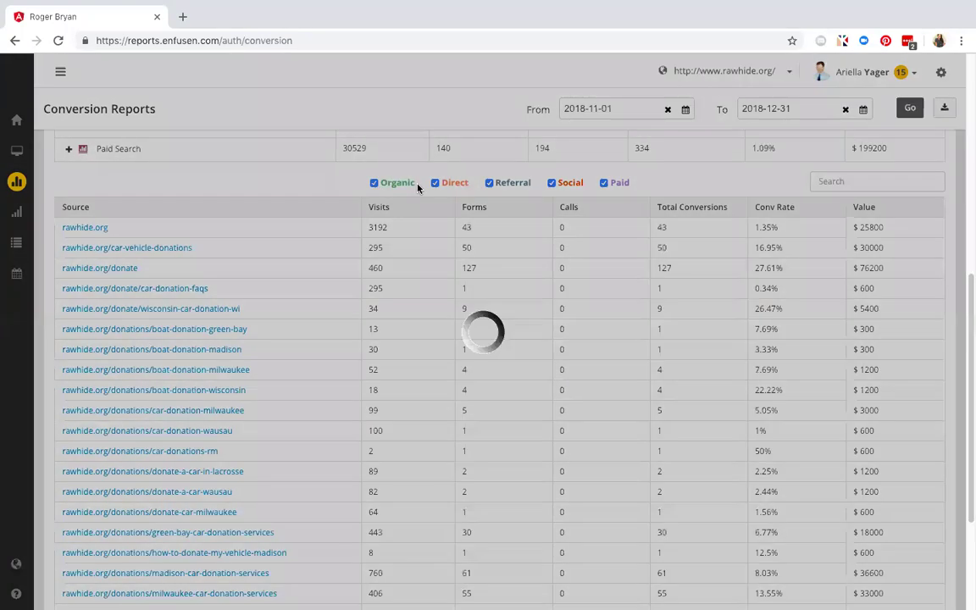
pyautogui.click(435, 183)
pyautogui.click(490, 184)
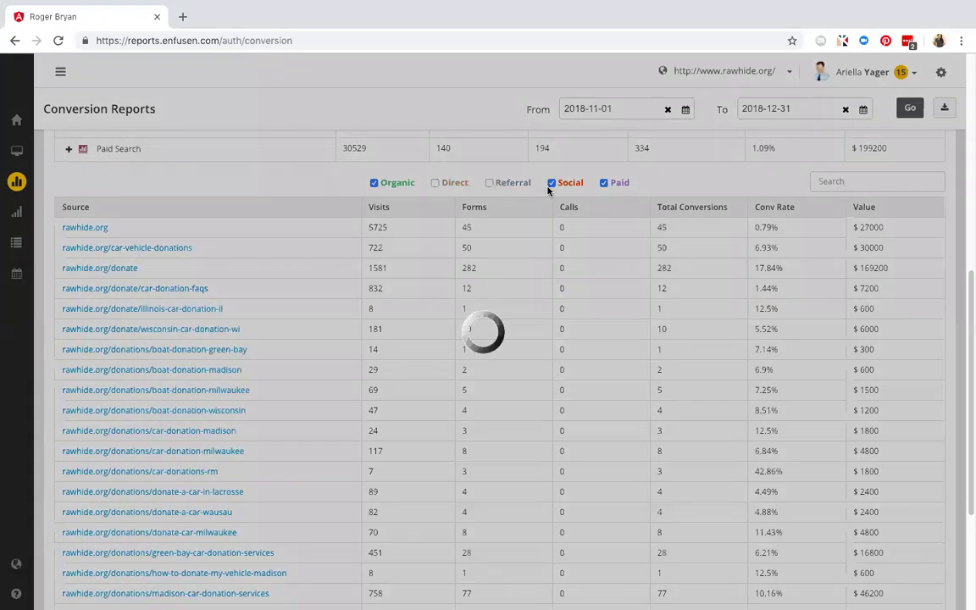
pyautogui.click(551, 183)
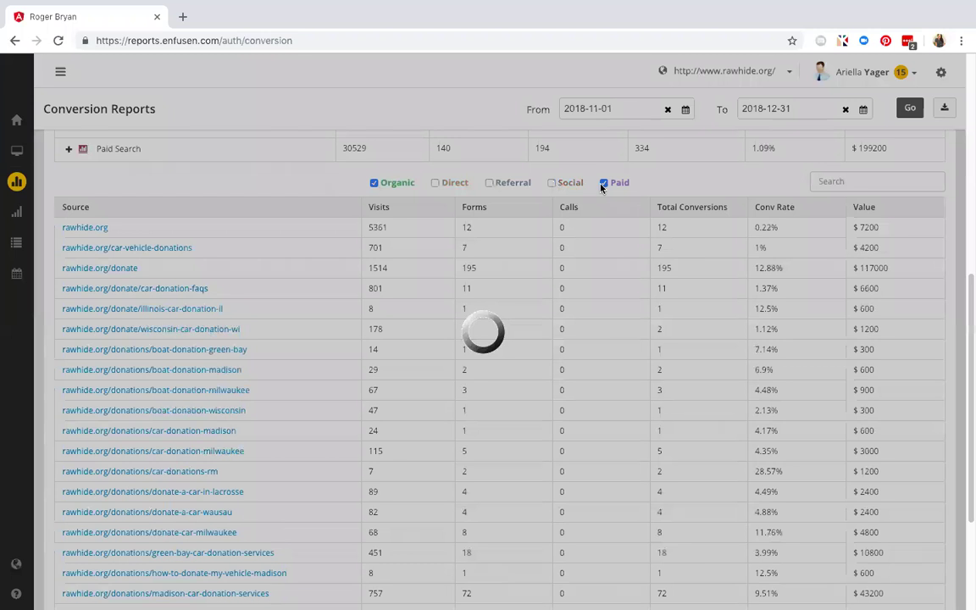
pyautogui.click(604, 183)
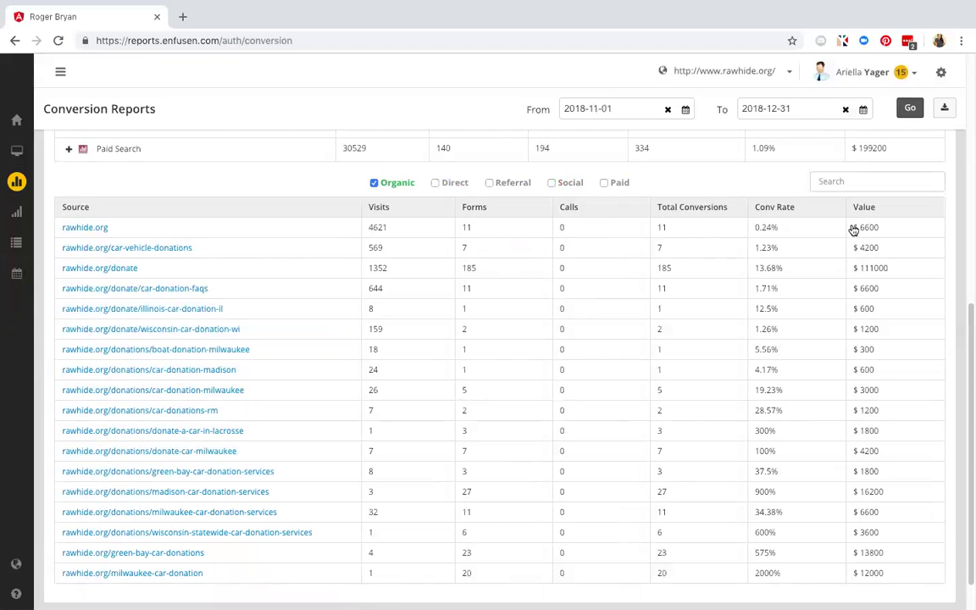
# View the URL profile of rawhide.org/car-vehicle-donations, and return to the conversion report to look over its tables.
pyautogui.click(150, 254)
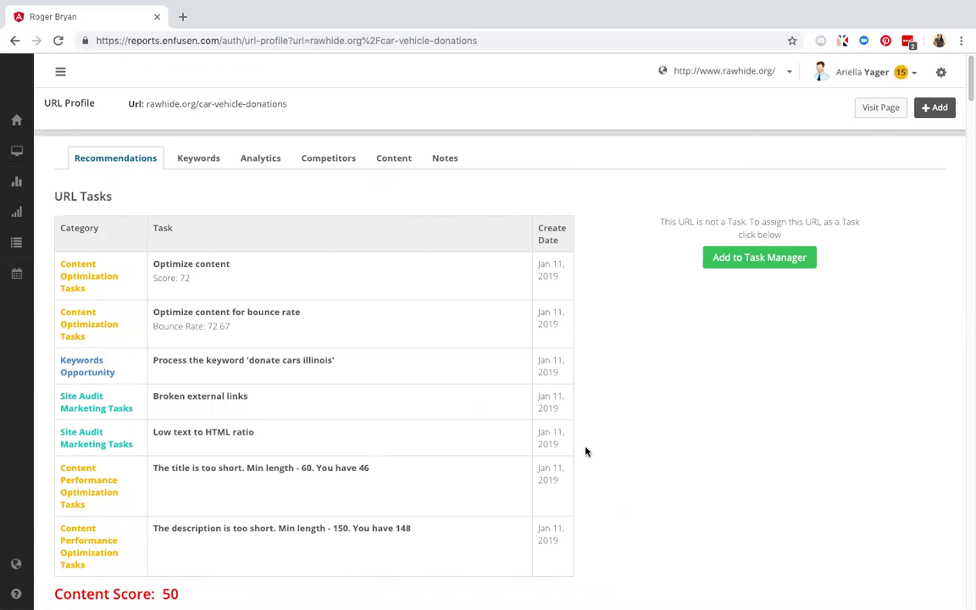
pyautogui.click(14, 40)
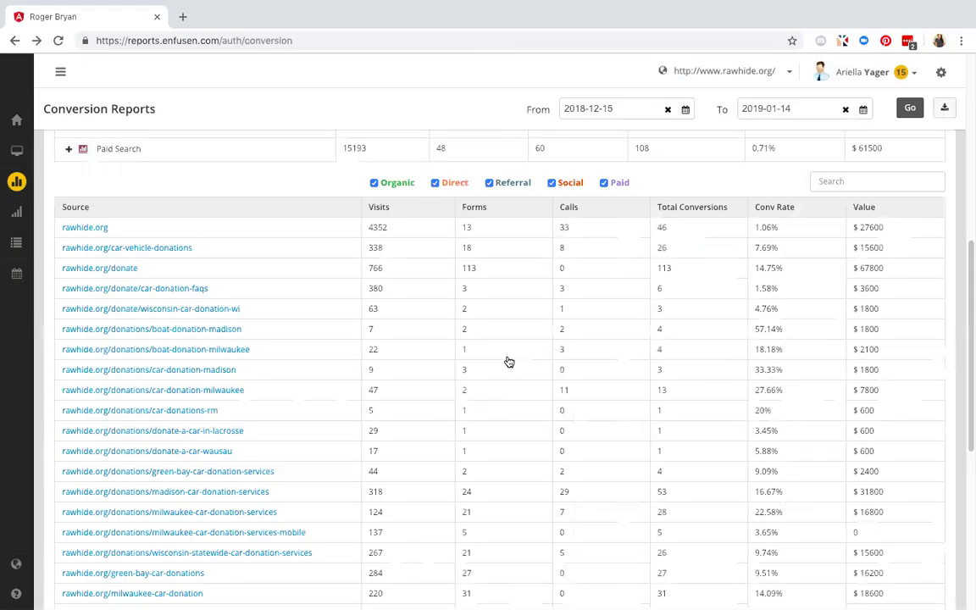
pyautogui.scroll(-5, 509, 361)
pyautogui.scroll(15, 508, 362)
pyautogui.scroll(-4, 509, 361)
pyautogui.scroll(-4, 505, 359)
pyautogui.scroll(3, 506, 359)
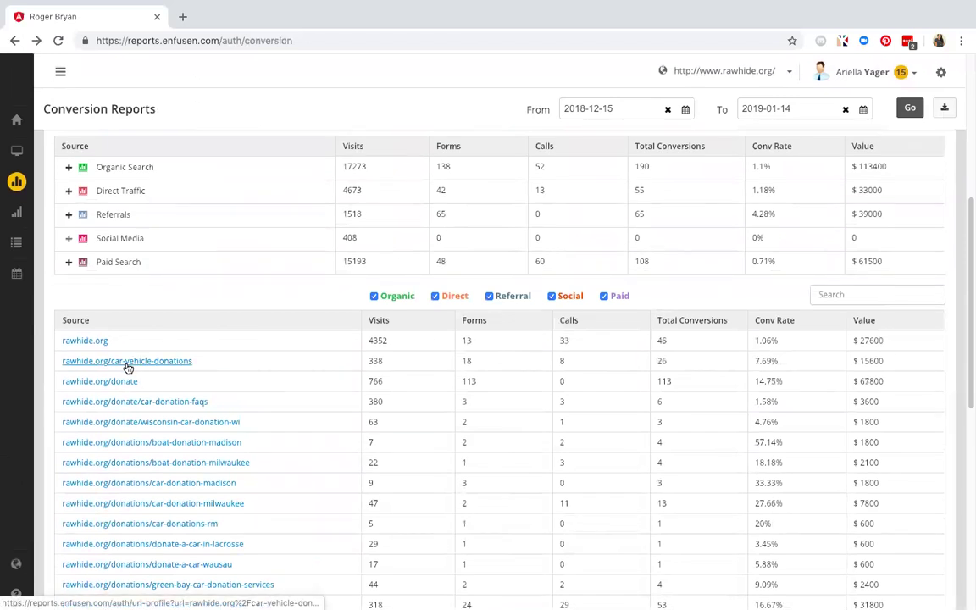
# Reopen the rawhide.org/car-vehicle-donations profile, check its option for adding the page to landing or conversion URLs, and return to the report.
pyautogui.click(127, 361)
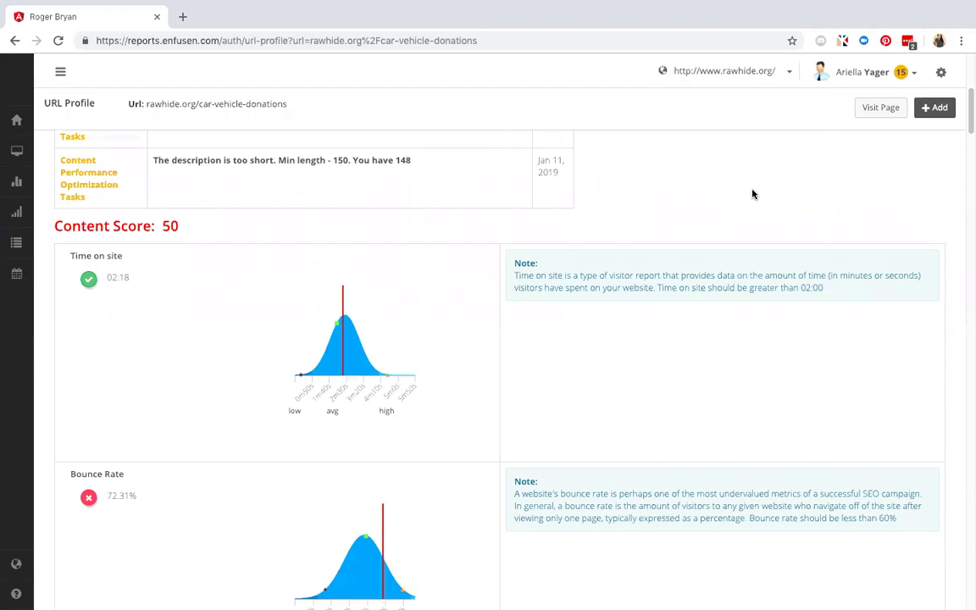
pyautogui.click(936, 108)
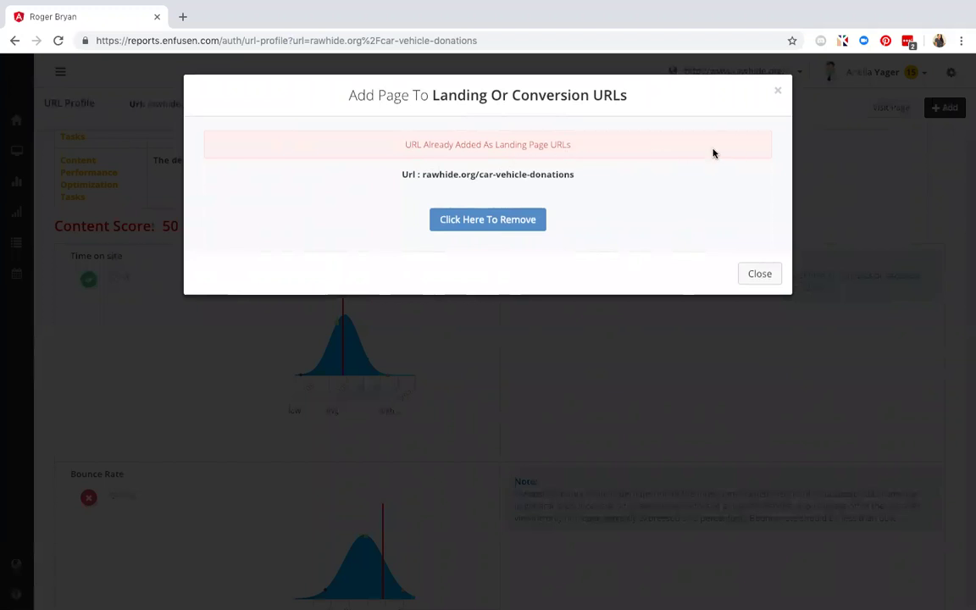
pyautogui.click(778, 92)
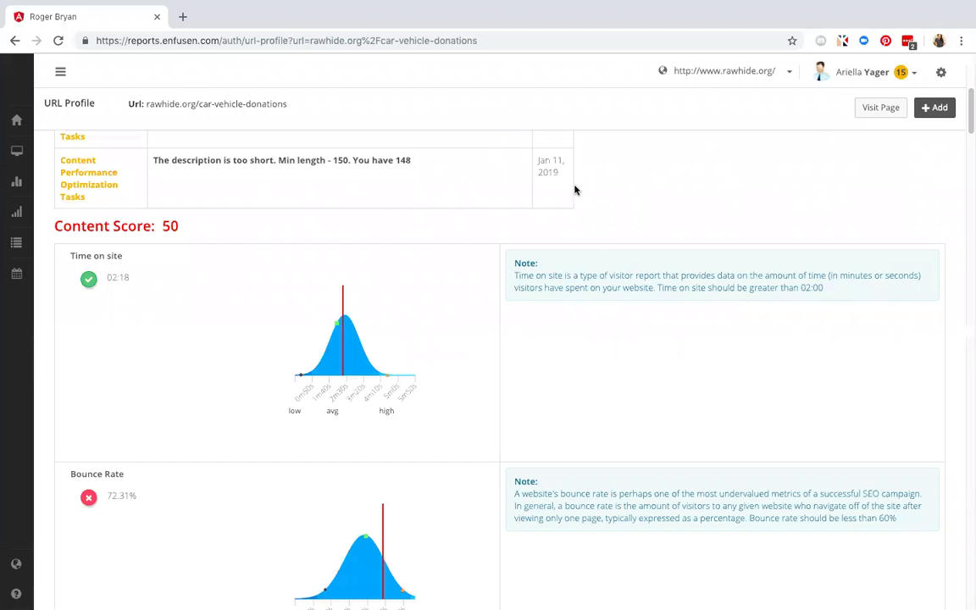
pyautogui.scroll(2, 576, 190)
pyautogui.click(68, 253)
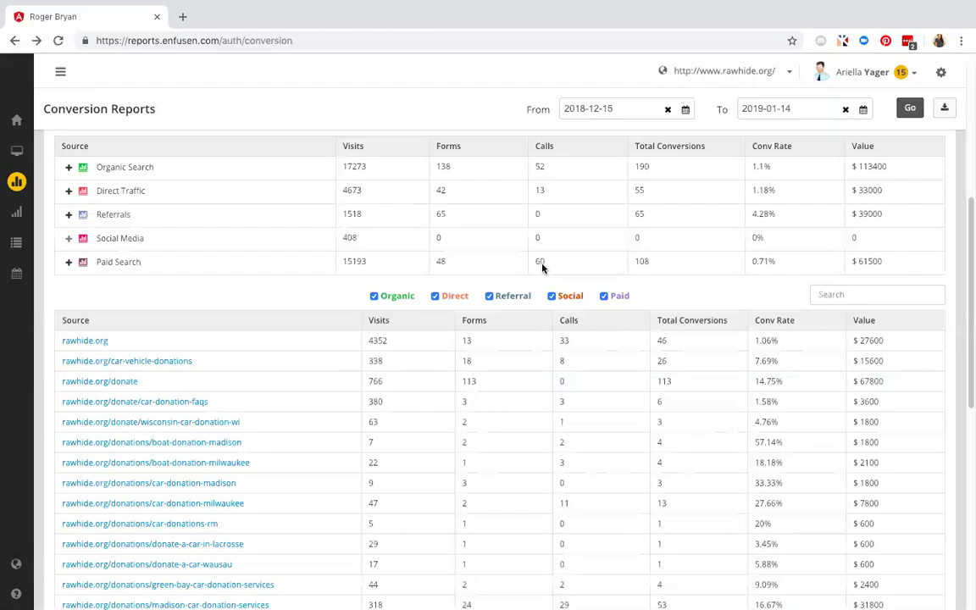
# Review the daily conversion chart, the traffic source table and the searchable page URL table.
pyautogui.scroll(5, 500, 259)
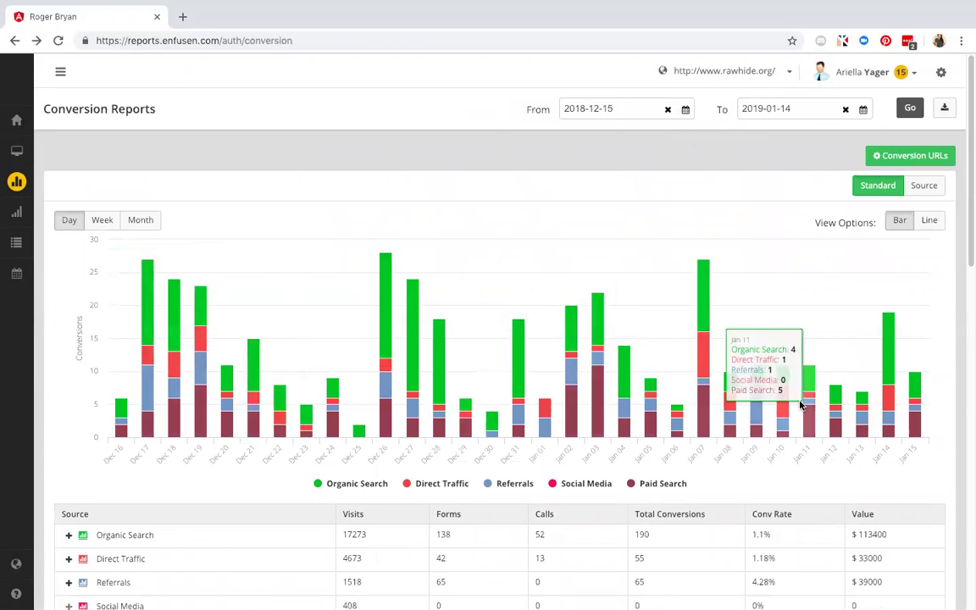
pyautogui.scroll(-5, 801, 406)
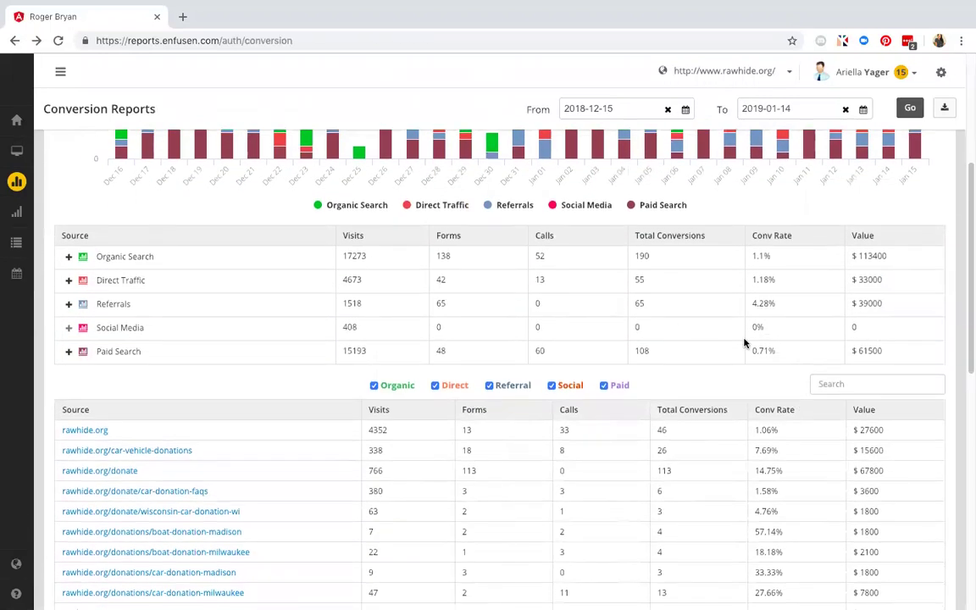
pyautogui.scroll(-3, 749, 343)
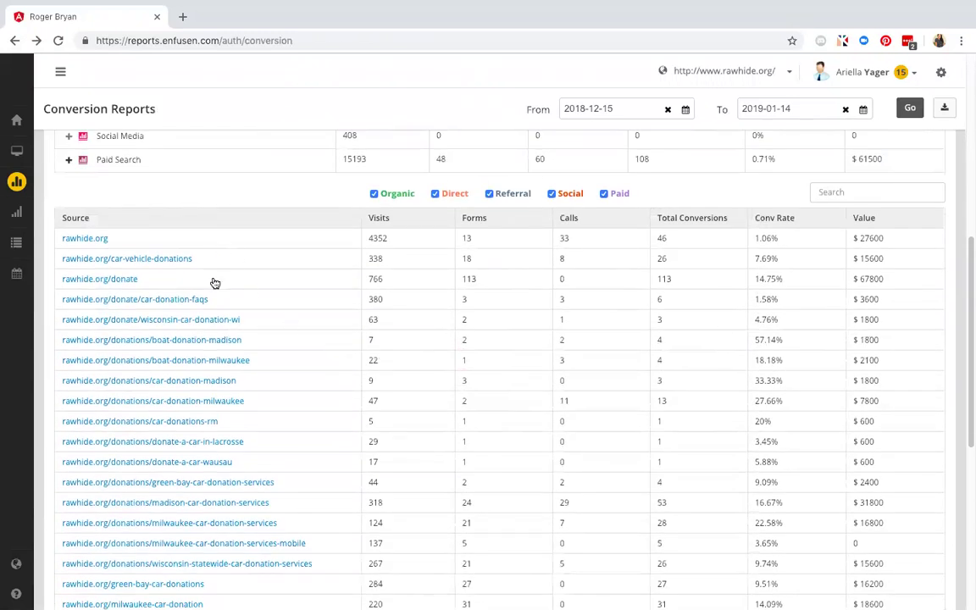
pyautogui.click(843, 192)
pyautogui.scroll(6, 679, 251)
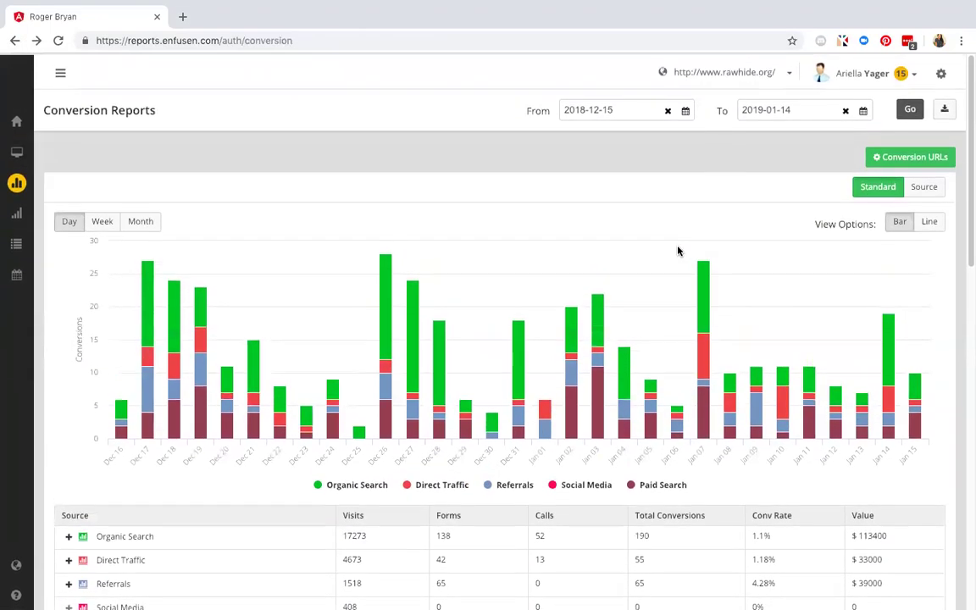
# Review the report's download and scheduled e-mail options, including the delivery frequency choices, and close them without setting a schedule.
pyautogui.click(944, 109)
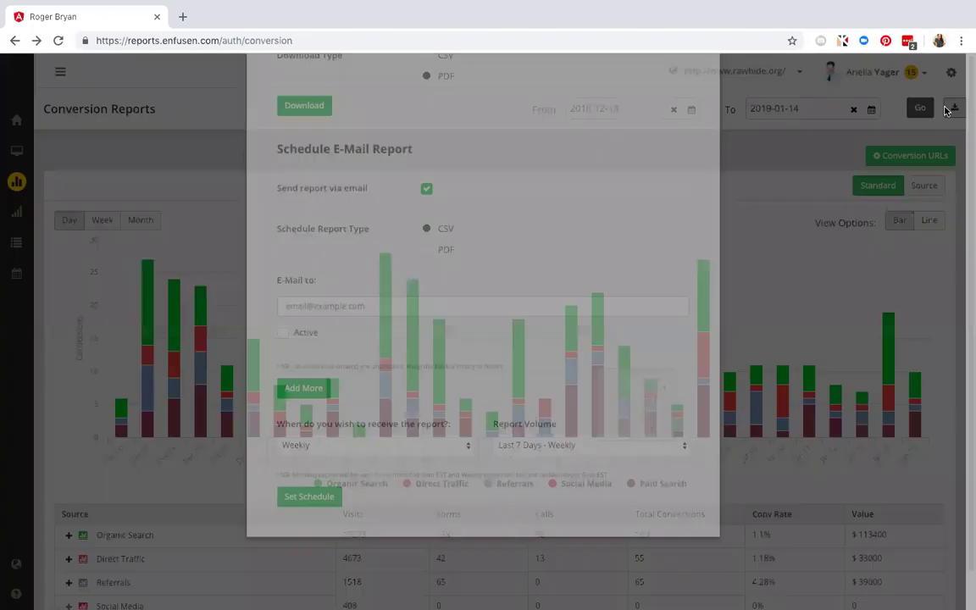
pyautogui.scroll(-1, 580, 285)
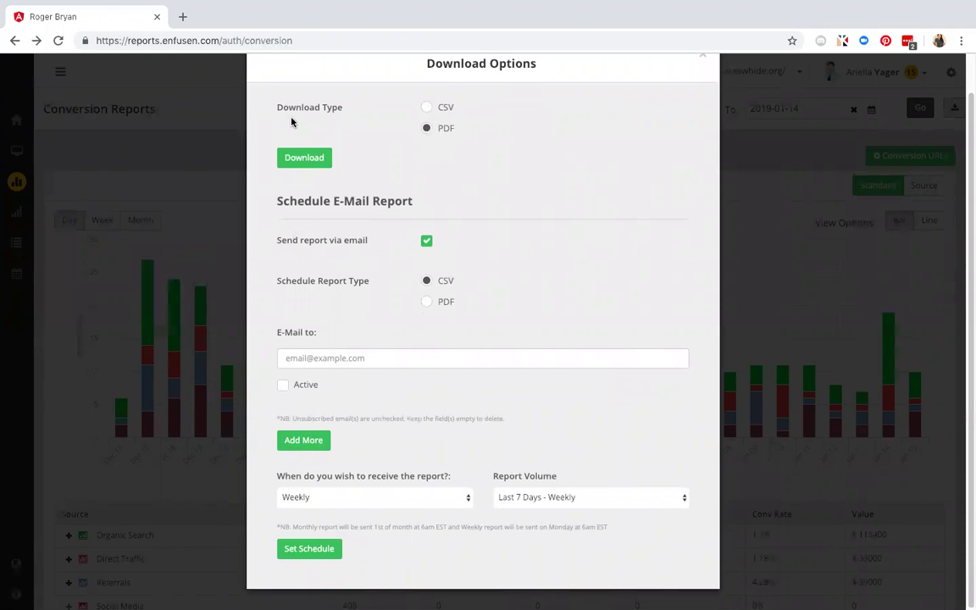
pyautogui.click(394, 500)
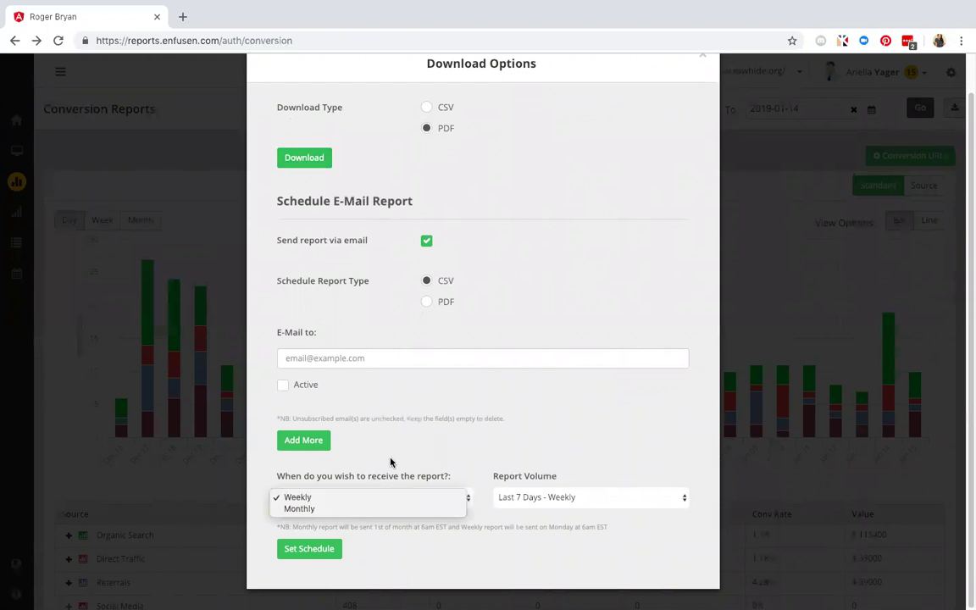
pyautogui.click(390, 462)
pyautogui.scroll(1, 391, 462)
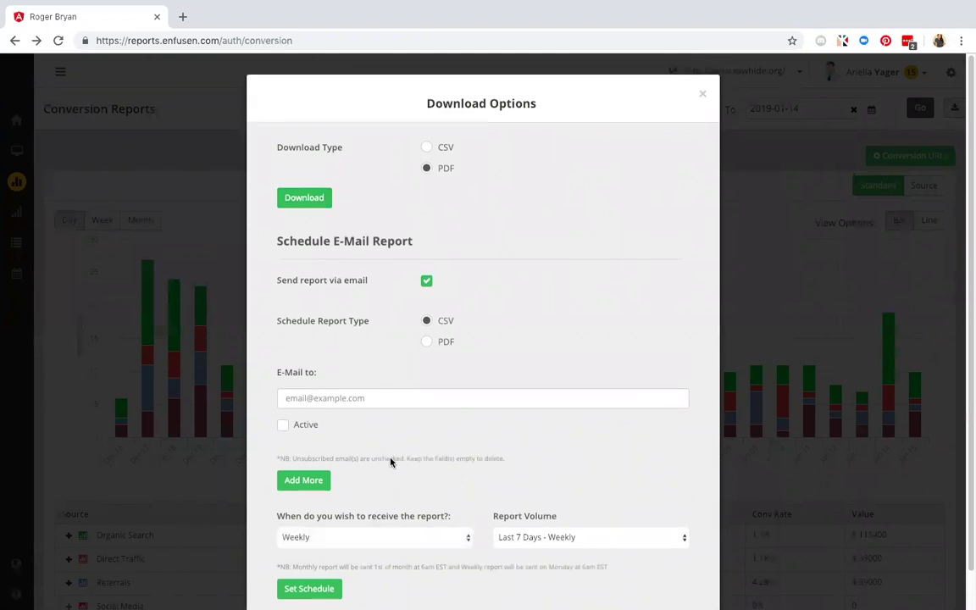
pyautogui.click(701, 95)
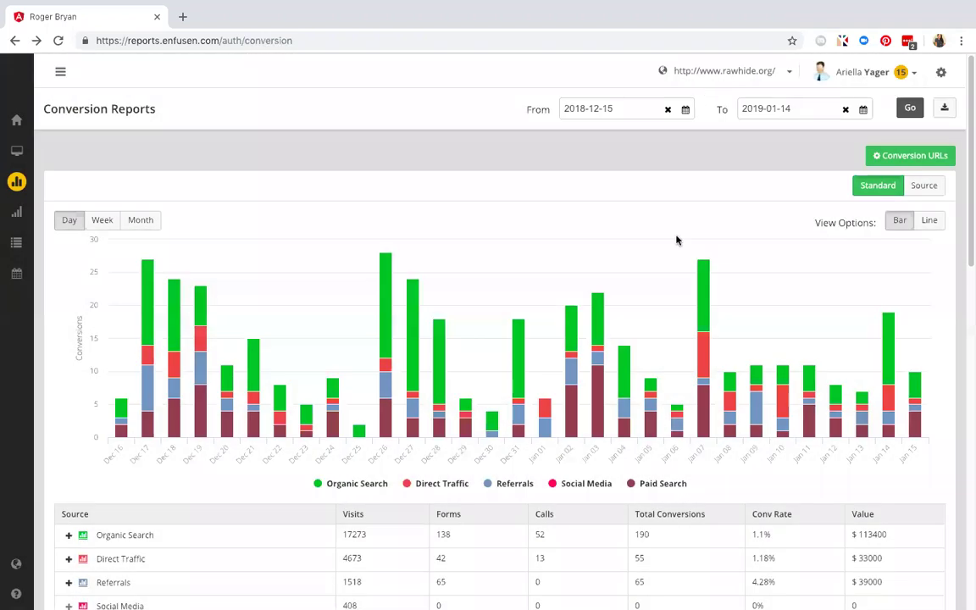